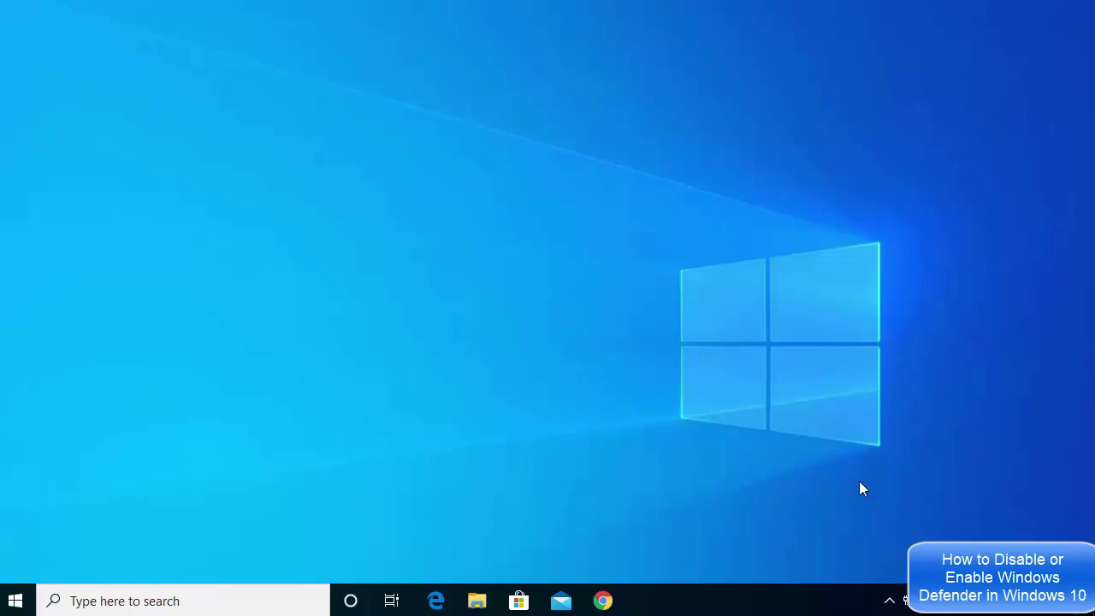
# - Launch Windows Settings from the Settings gear in the Start menu
pyautogui.click(15, 602)
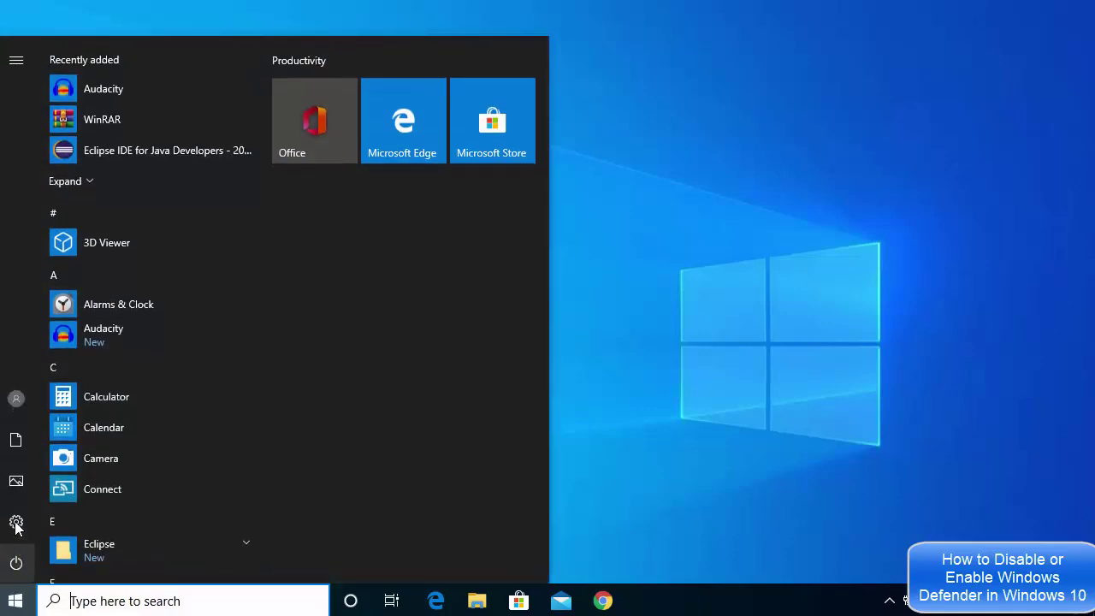
pyautogui.moveTo(16, 524)
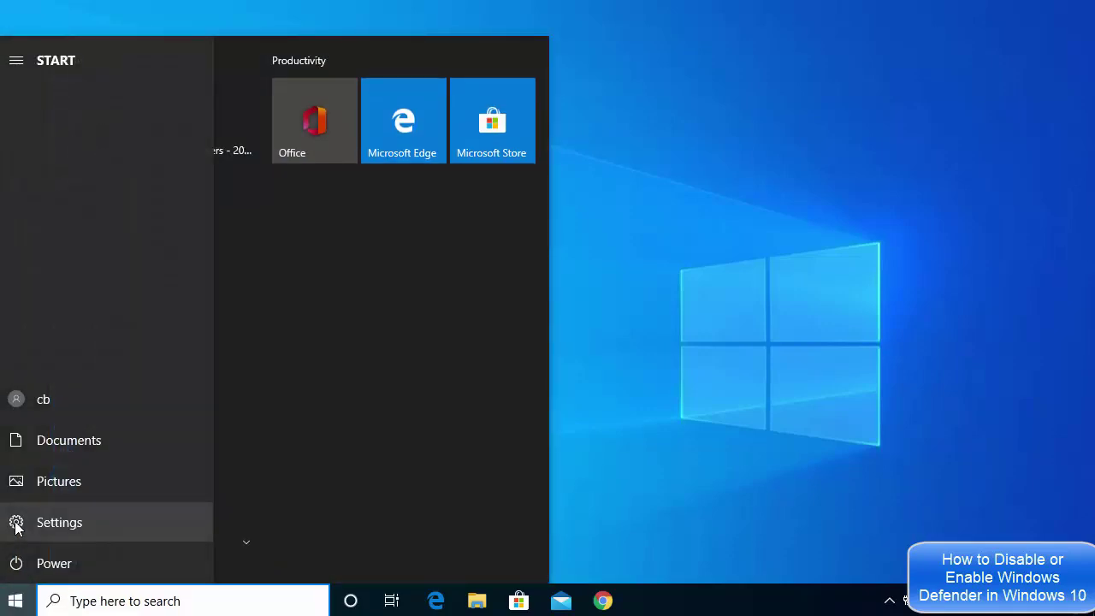
pyautogui.click(16, 524)
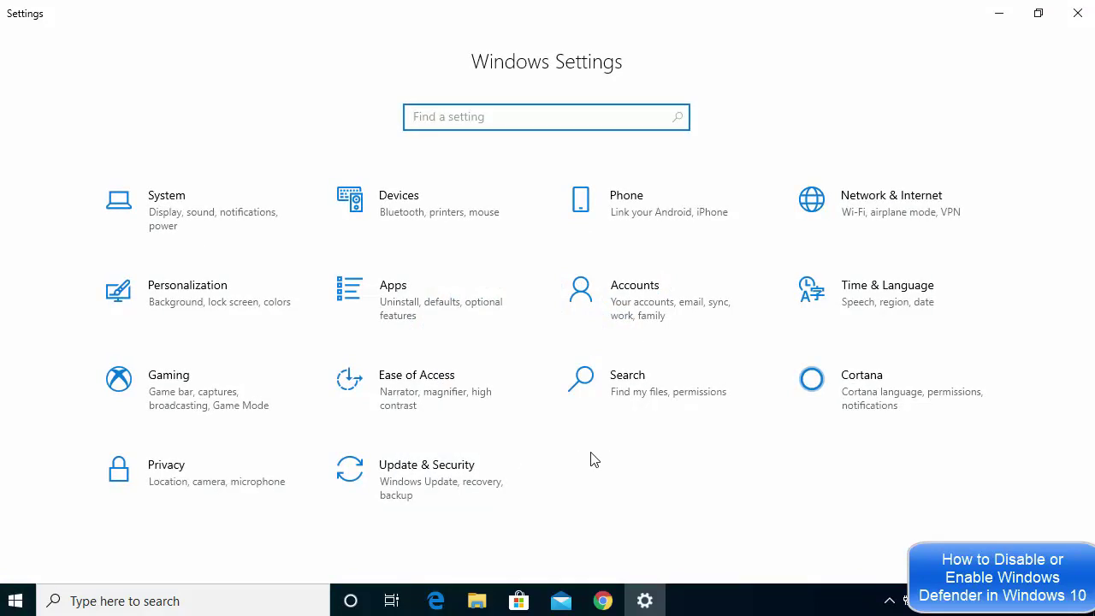
# - Go to Update & Security > Windows Security > Virus & threat protection
pyautogui.click(441, 470)
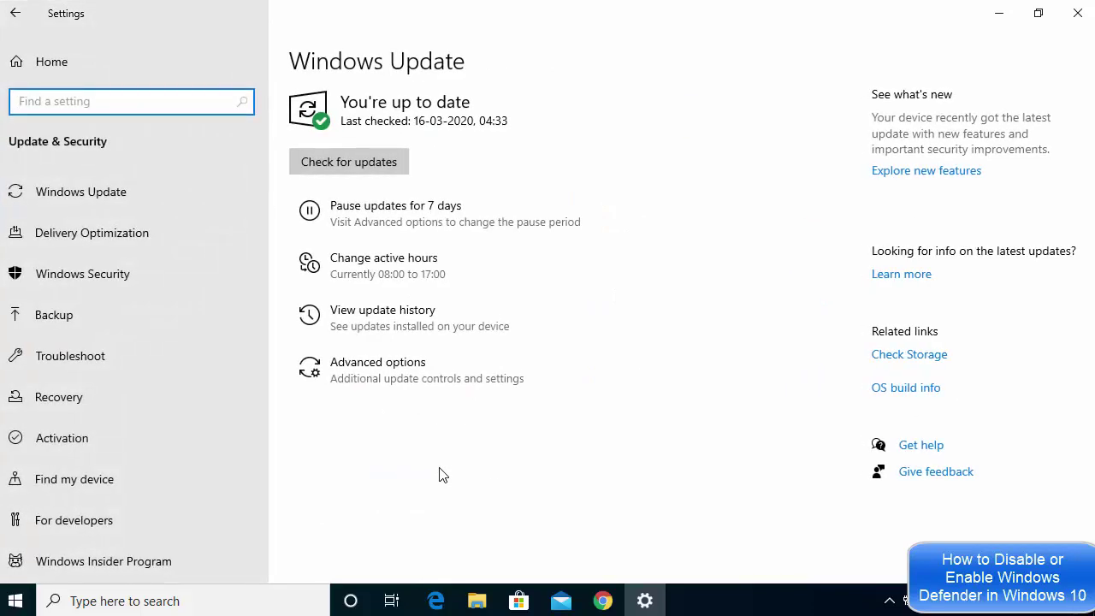
pyautogui.click(112, 278)
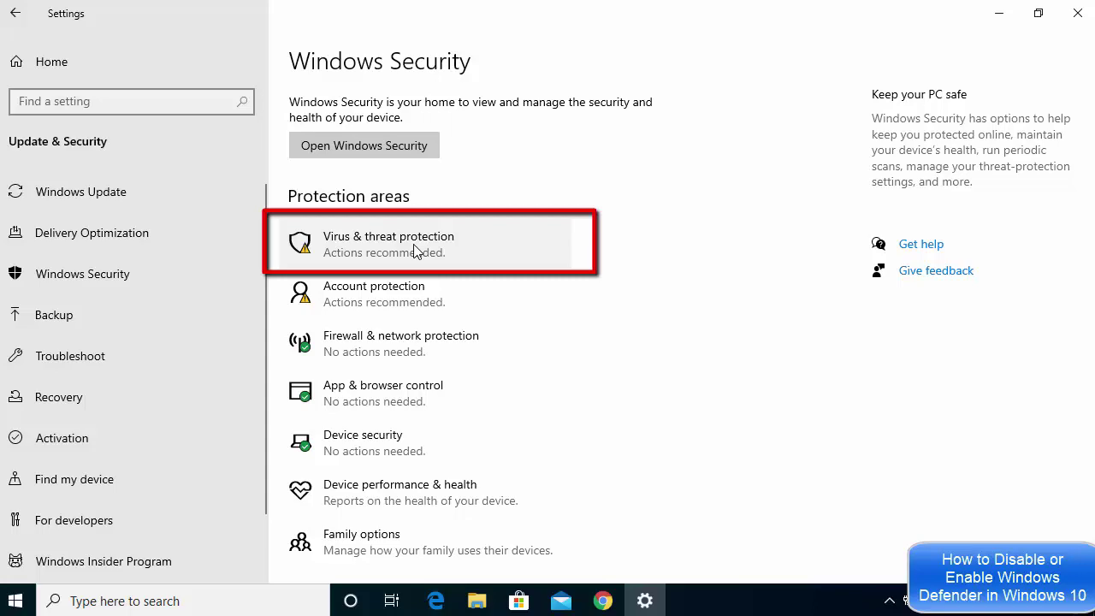
pyautogui.click(416, 250)
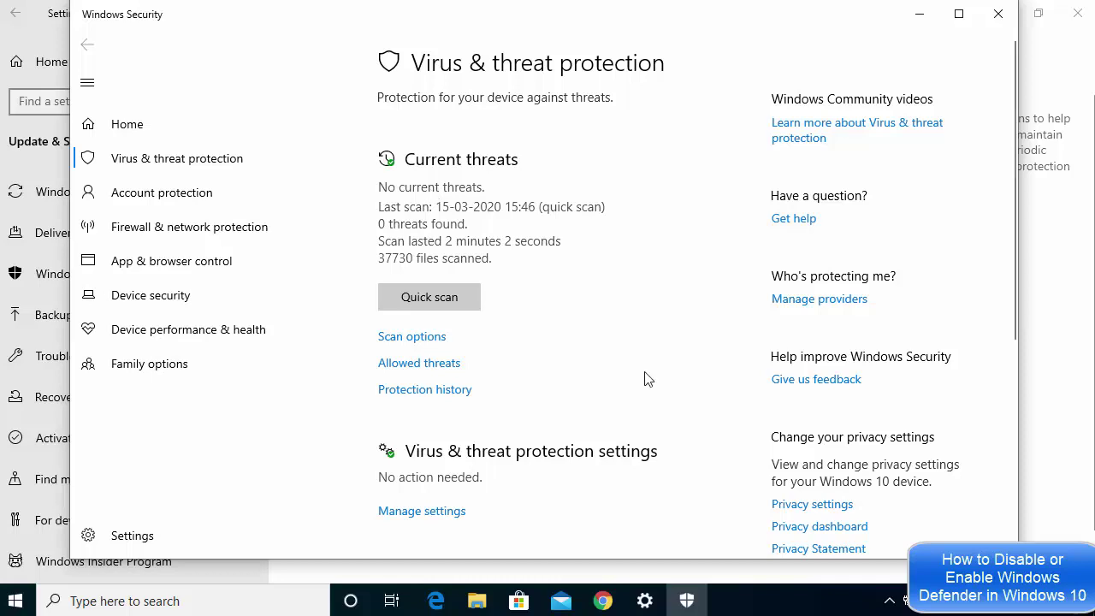
# - Switch Real-time protection to Off under Manage settings and approve the UAC prompt
pyautogui.click(421, 512)
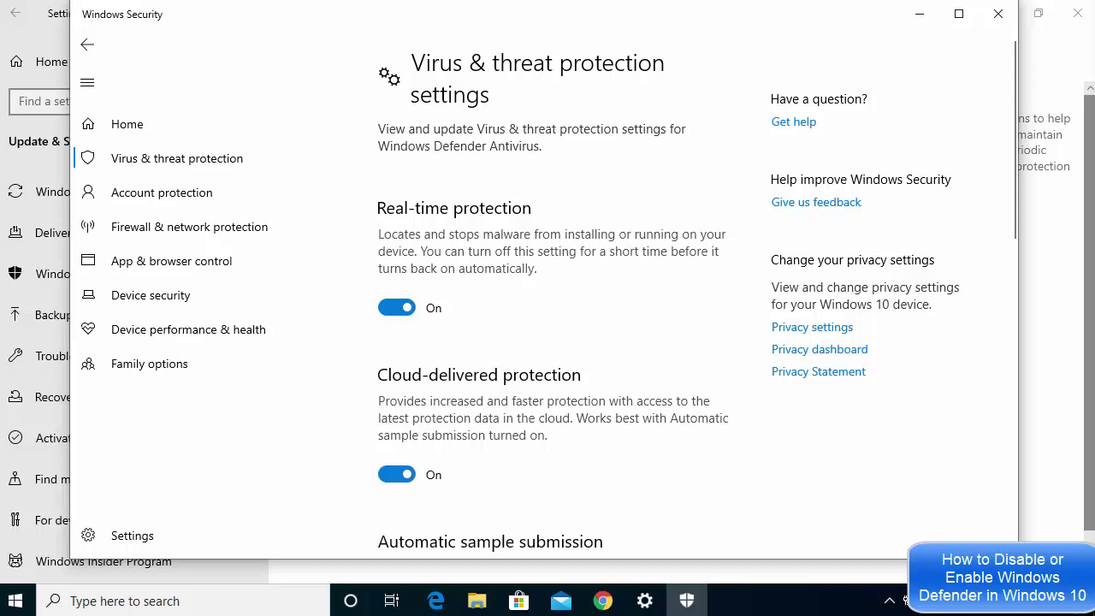
pyautogui.click(396, 308)
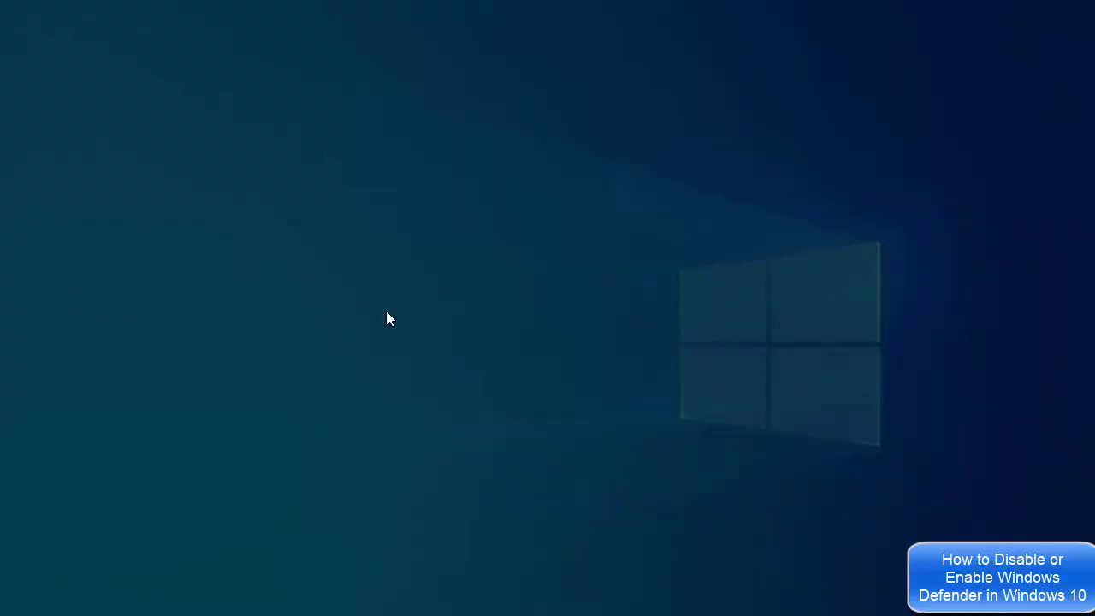
pyautogui.click(477, 408)
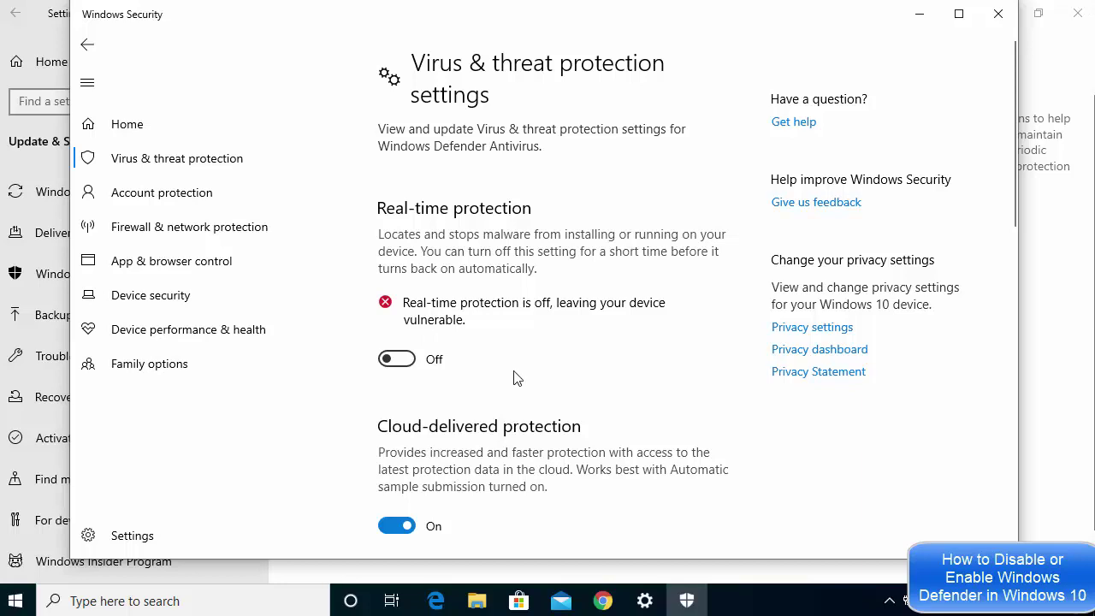
# - Leave Real-time protection switched back on, then close Windows Security and Settings
pyautogui.click(408, 366)
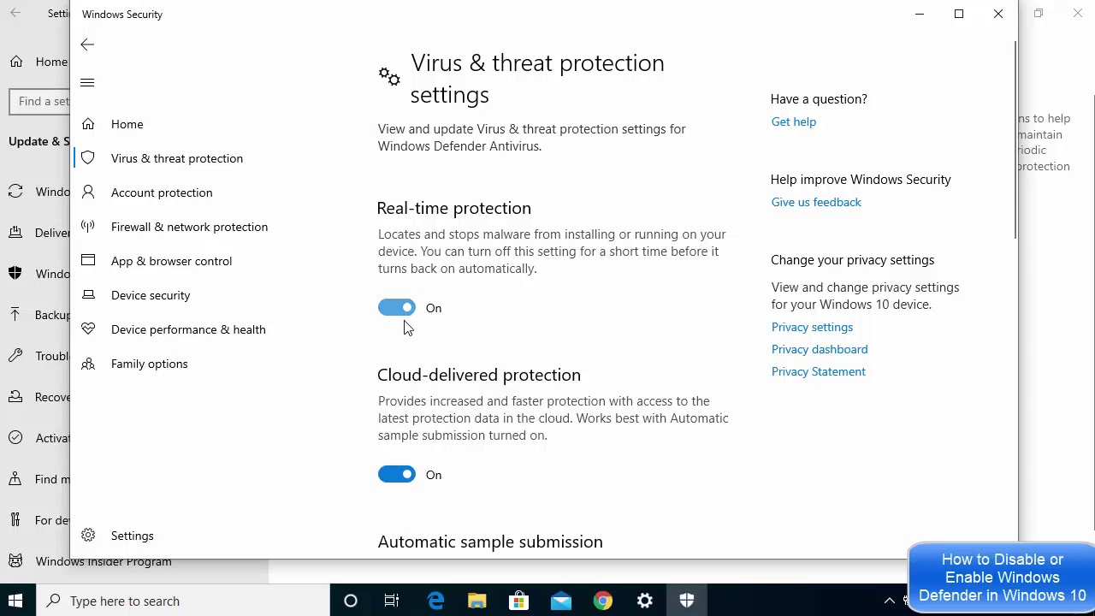
pyautogui.click(392, 308)
pyautogui.click(396, 358)
pyautogui.click(393, 309)
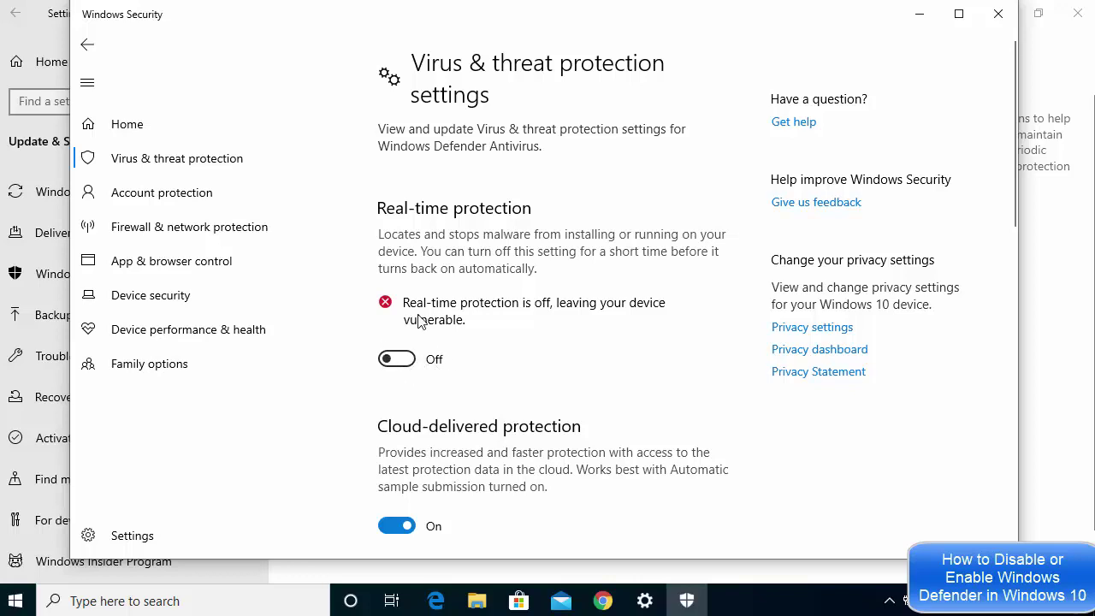
pyautogui.click(405, 361)
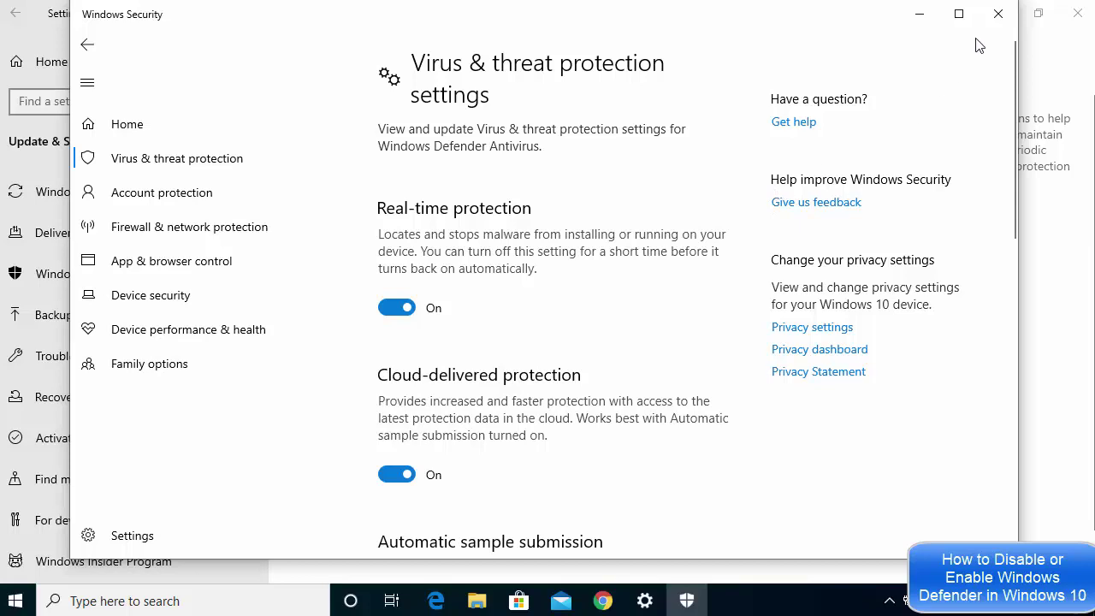
pyautogui.click(1063, 62)
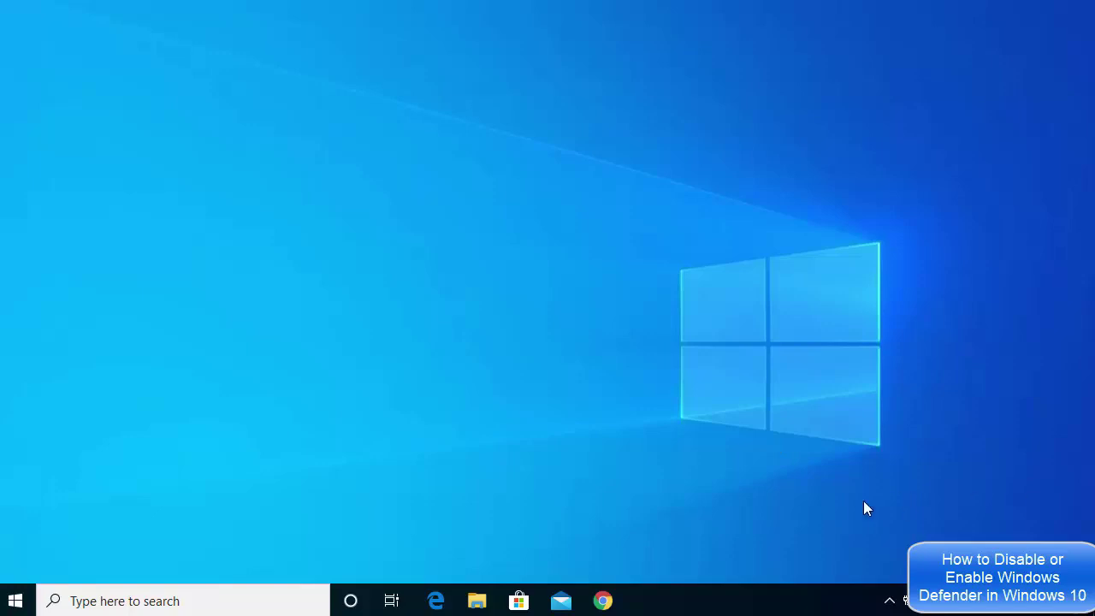
# - Search for 'regedit' and launch Registry Editor, approving the admin prompt
pyautogui.click(188, 602)
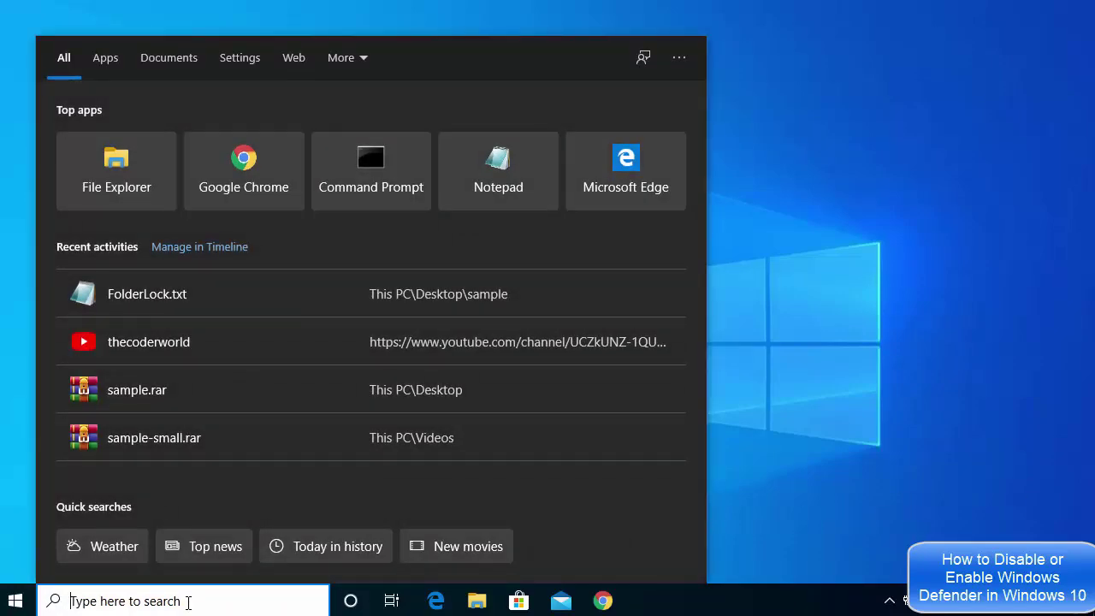
pyautogui.write('r')
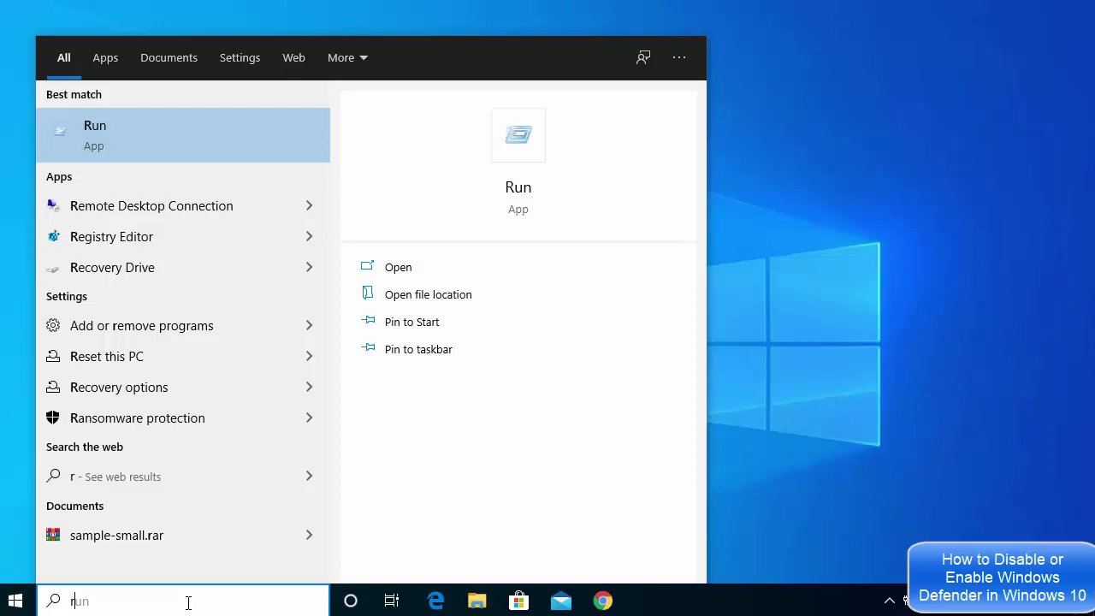
pyautogui.write('eg')
pyautogui.write('edit')
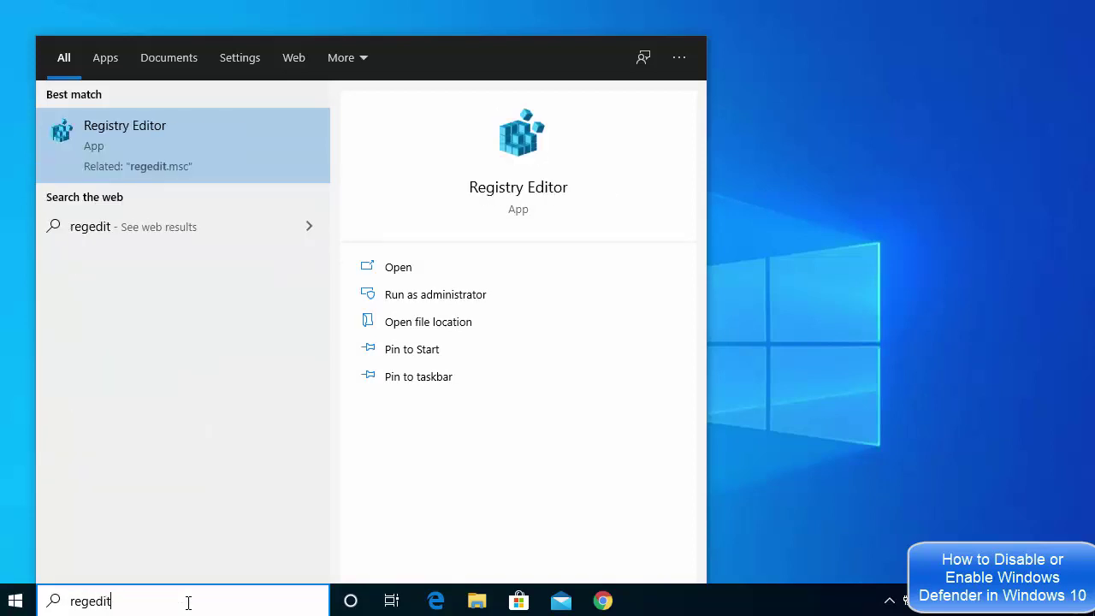
pyautogui.click(120, 137)
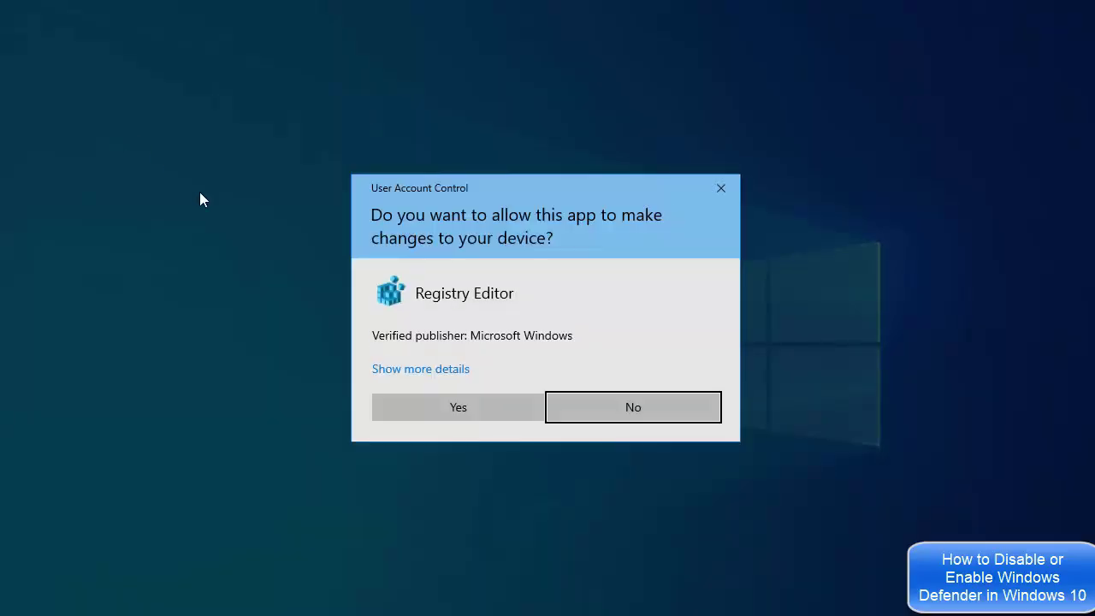
pyautogui.click(421, 412)
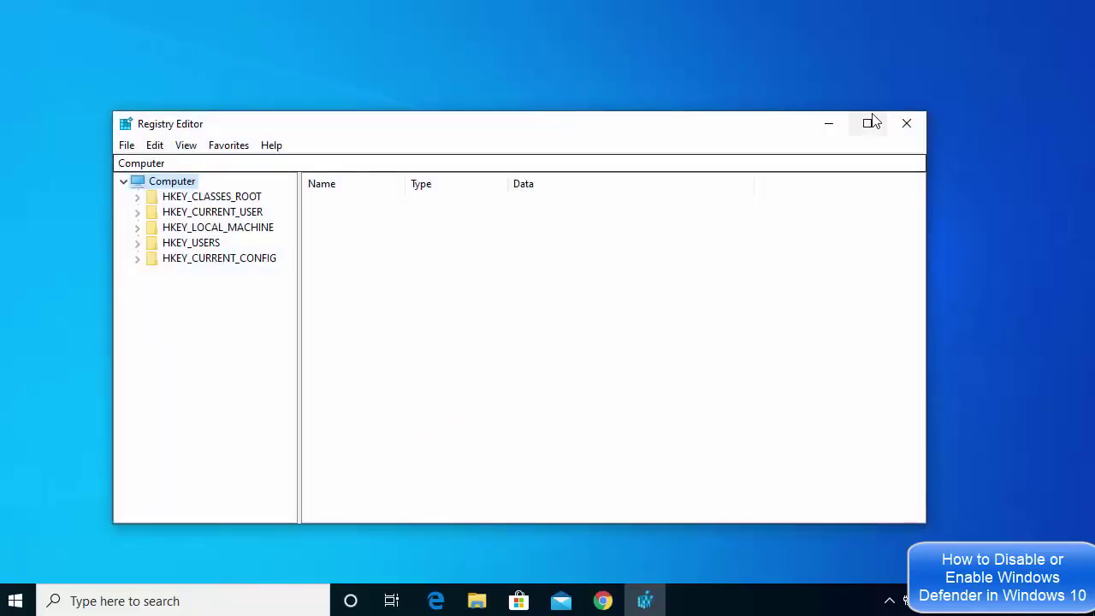
# - Navigate the key tree to HKEY_LOCAL_MACHINE\SOFTWARE\Policies\Microsoft\Windows Defender
pyautogui.click(866, 123)
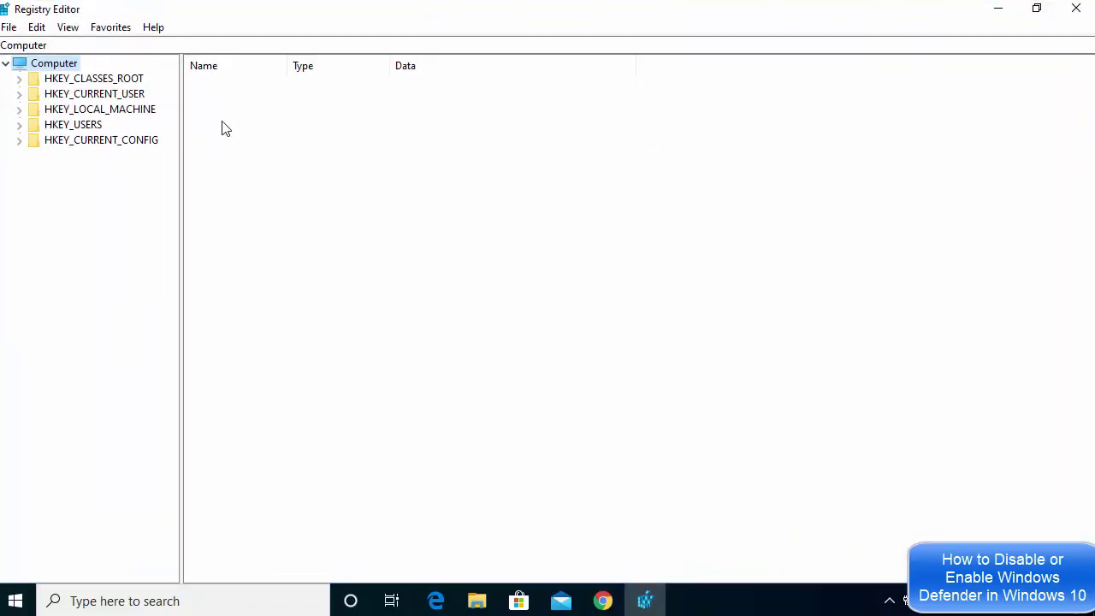
pyautogui.doubleClick(452, 4)
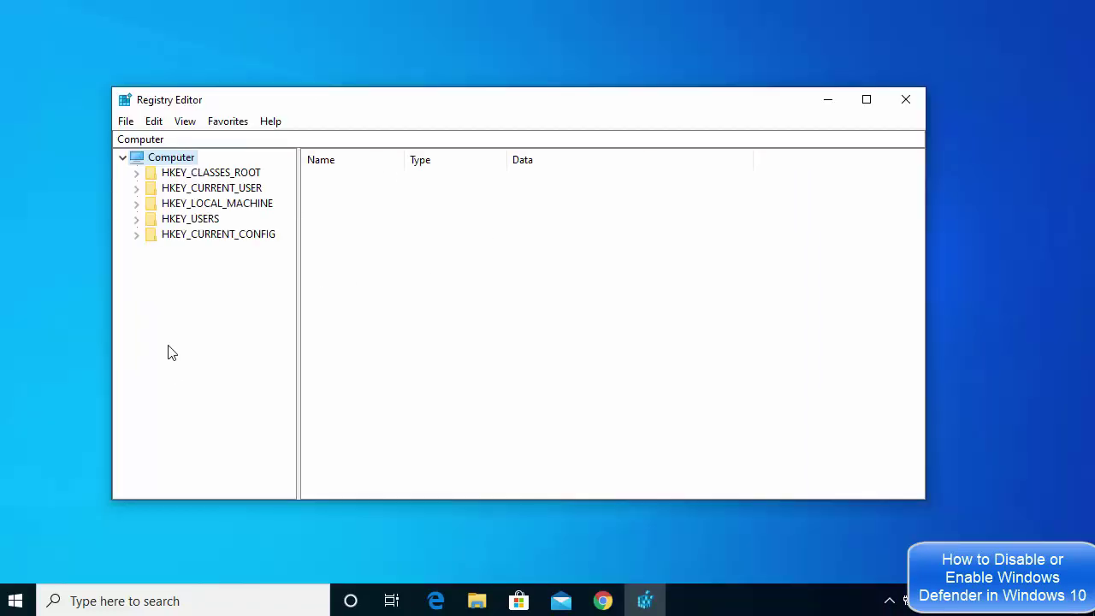
pyautogui.click(136, 204)
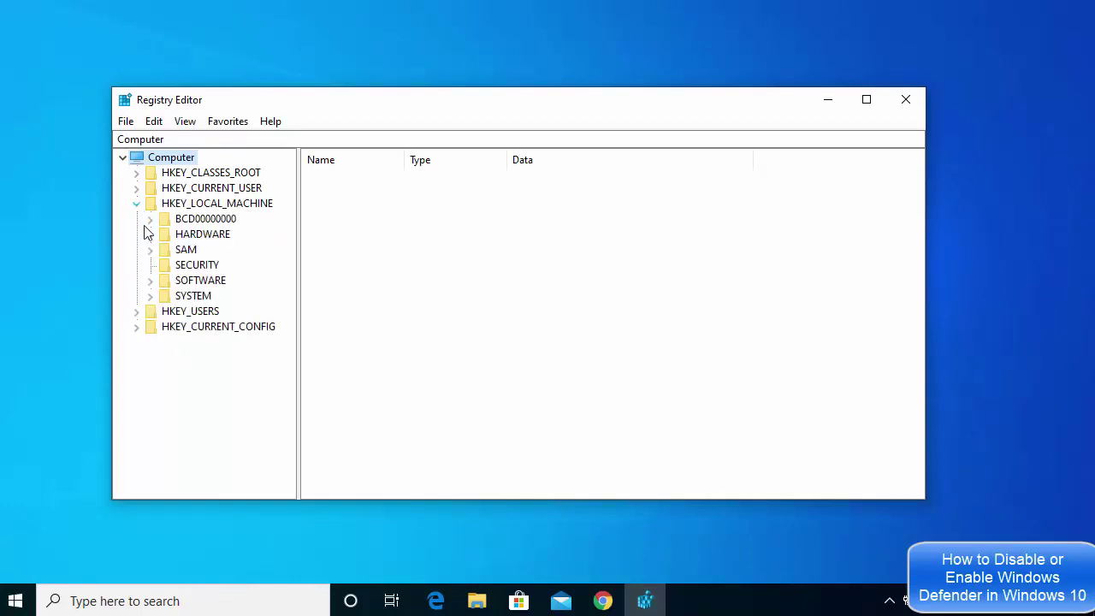
pyautogui.click(151, 286)
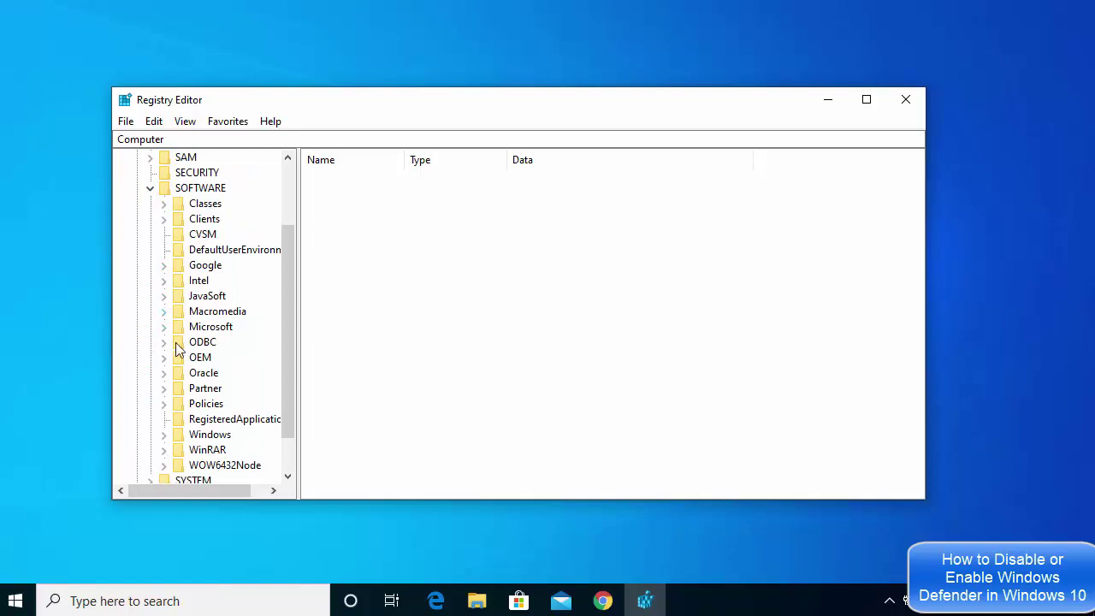
pyautogui.click(163, 403)
pyautogui.scroll(-1, 165, 365)
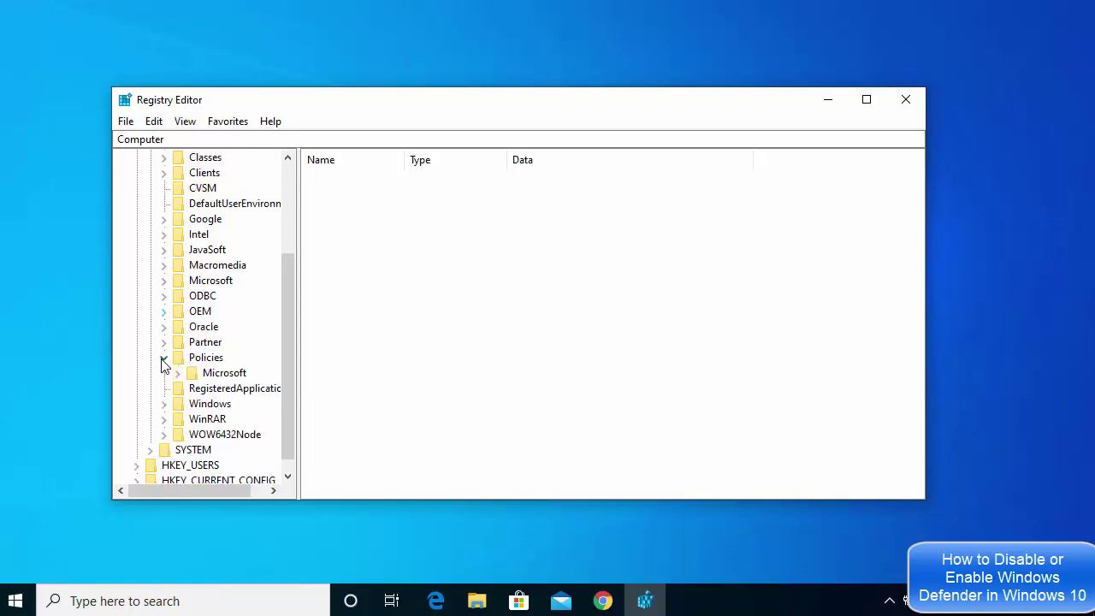
pyautogui.click(177, 373)
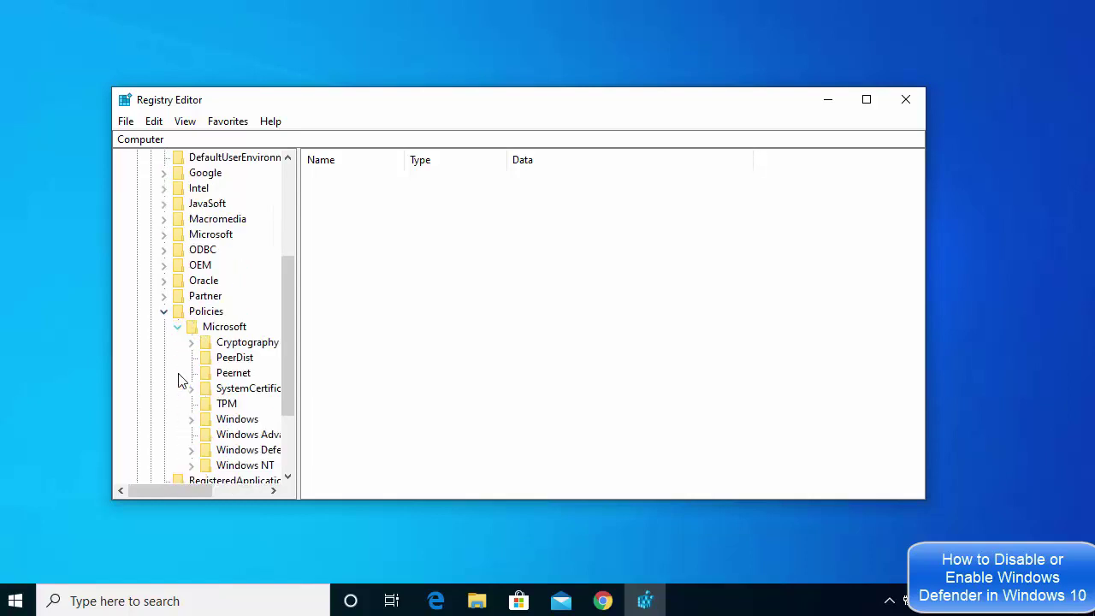
pyautogui.scroll(-1, 174, 361)
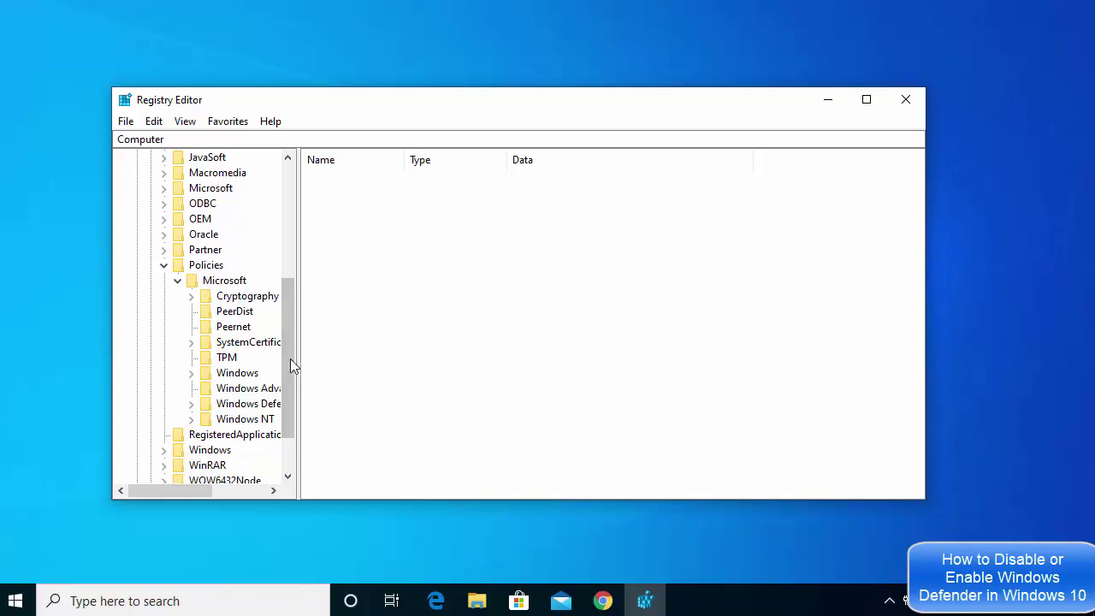
pyautogui.moveTo(297, 363); pyautogui.dragTo(415, 369)
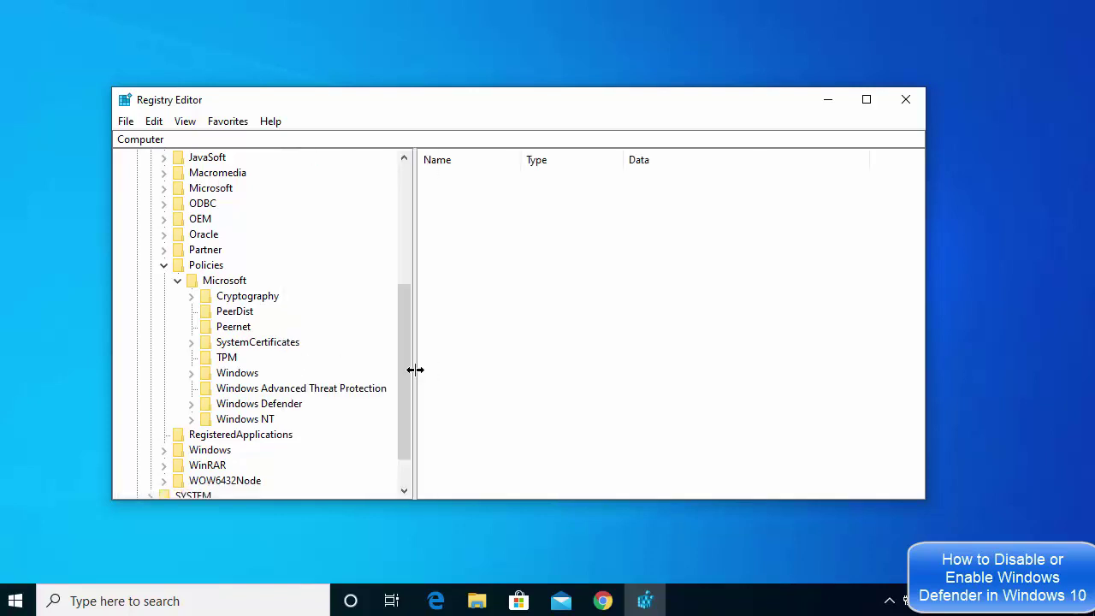
pyautogui.click(253, 405)
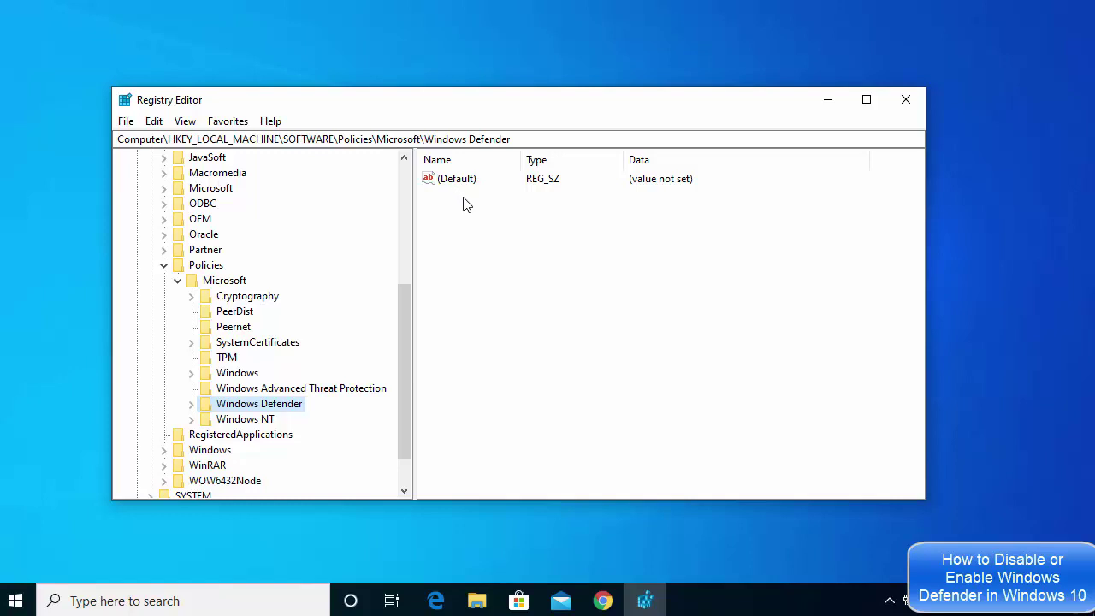
# - Add a new DWORD (32-bit) Value in the Windows Defender key's values pane
pyautogui.doubleClick(254, 407)
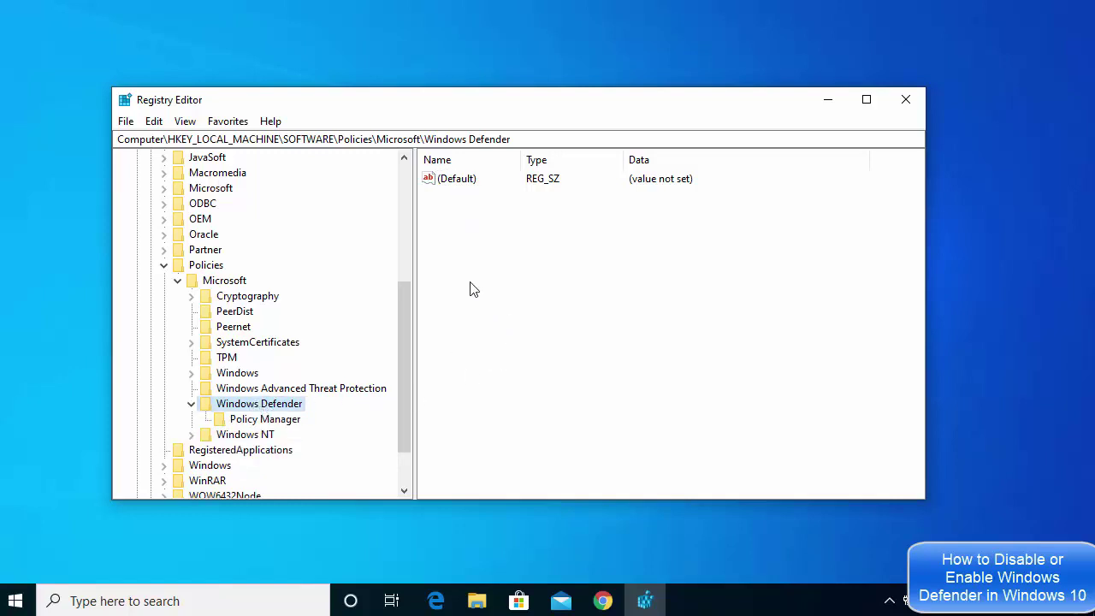
pyautogui.click(494, 241)
pyautogui.rightClick(504, 237)
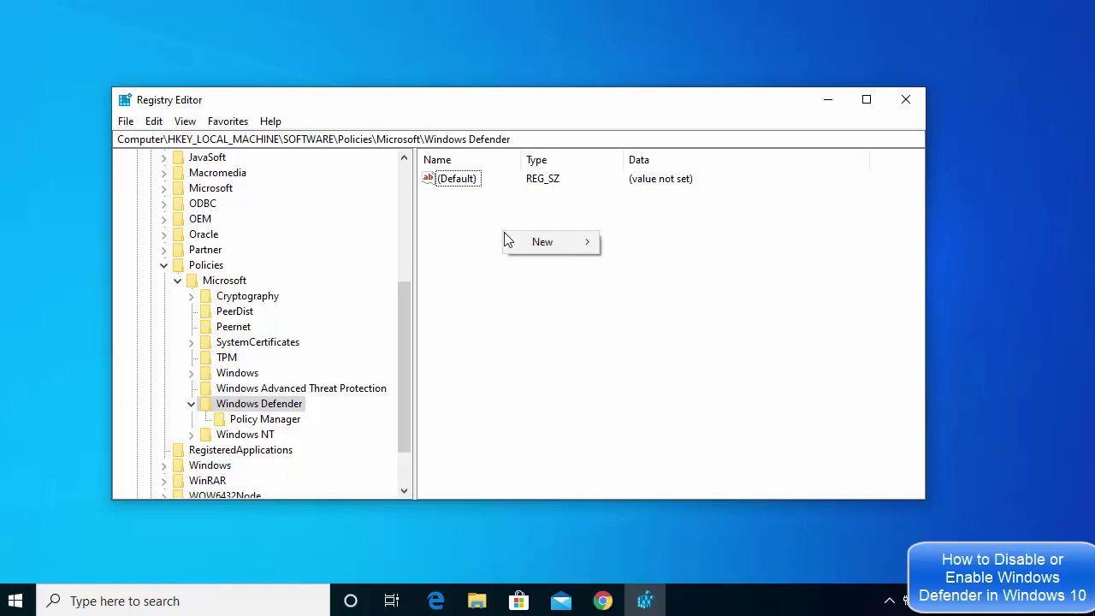
pyautogui.moveTo(532, 246)
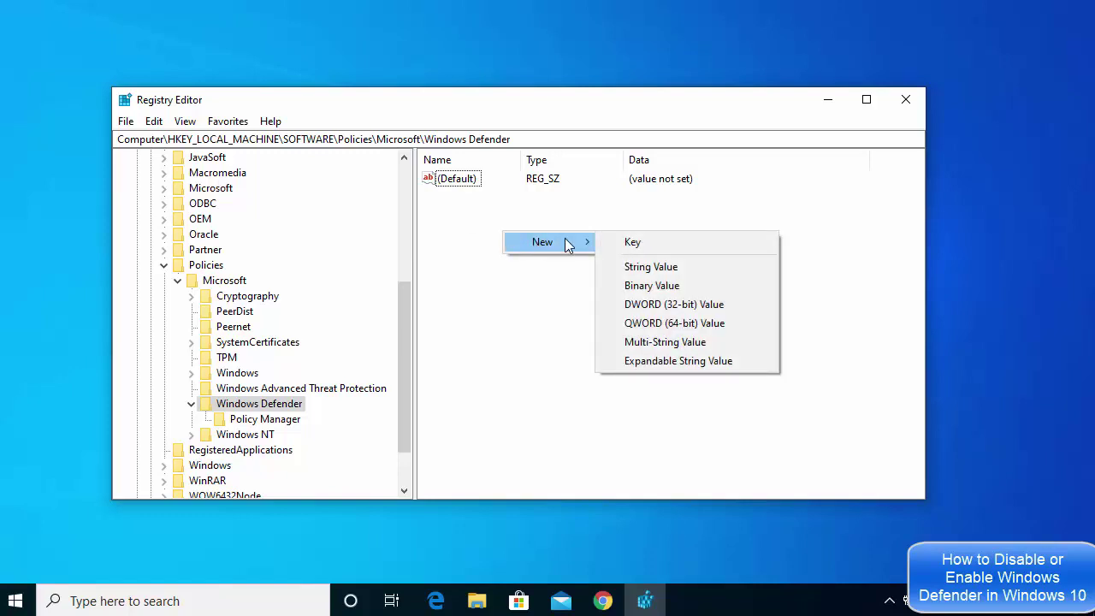
pyautogui.click(636, 310)
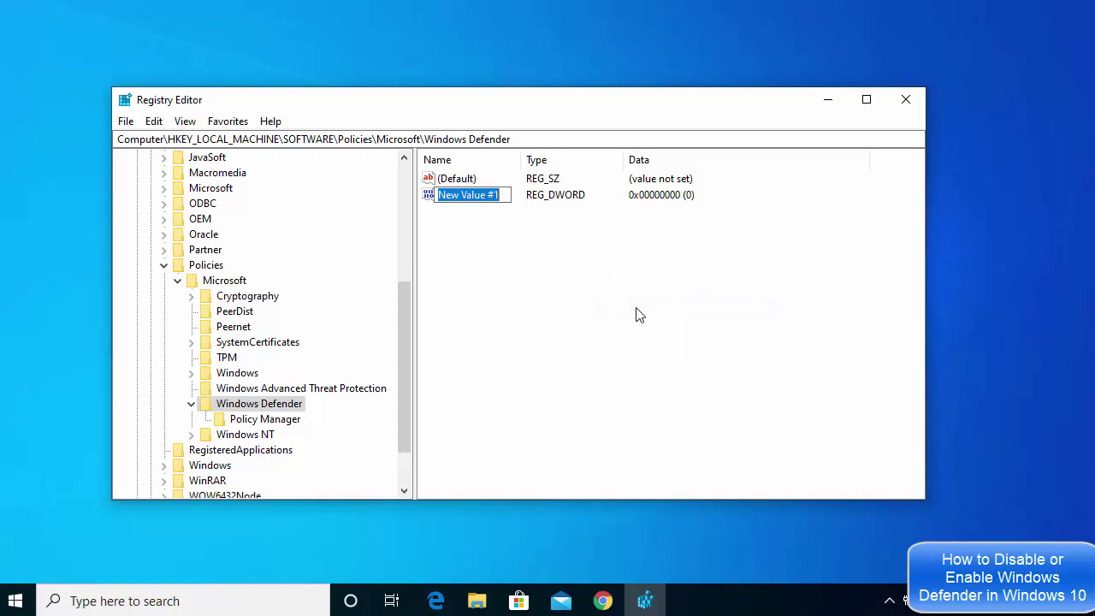
# - Rename New Value #1 to DisableAntiSpyware and open its Edit DWORD (32-bit) Value dialog
pyautogui.write('DisableAntiSpyware')
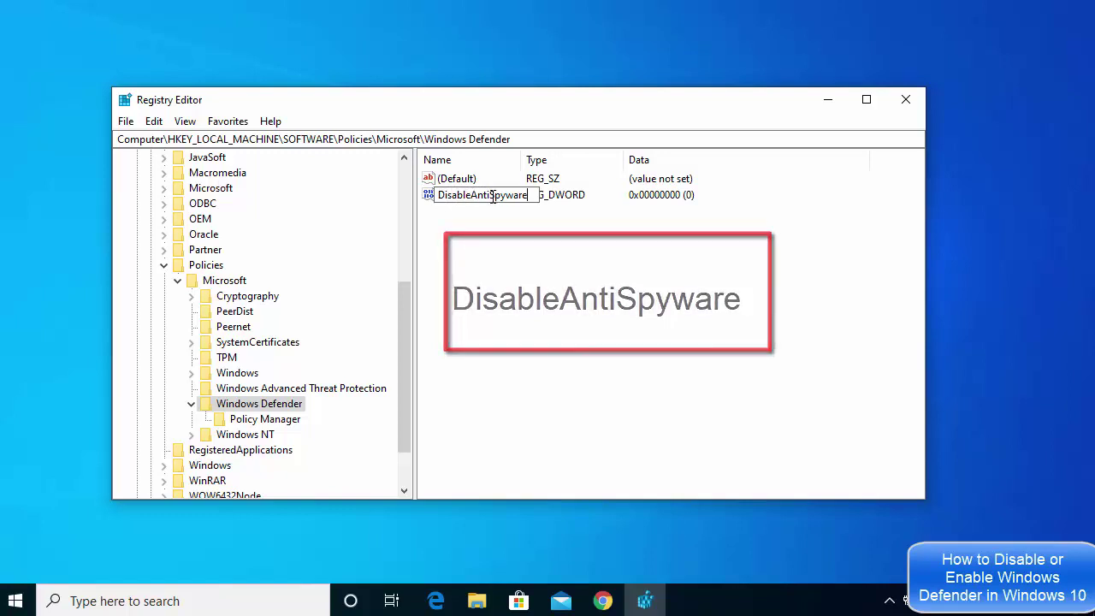
pyautogui.press('Return')
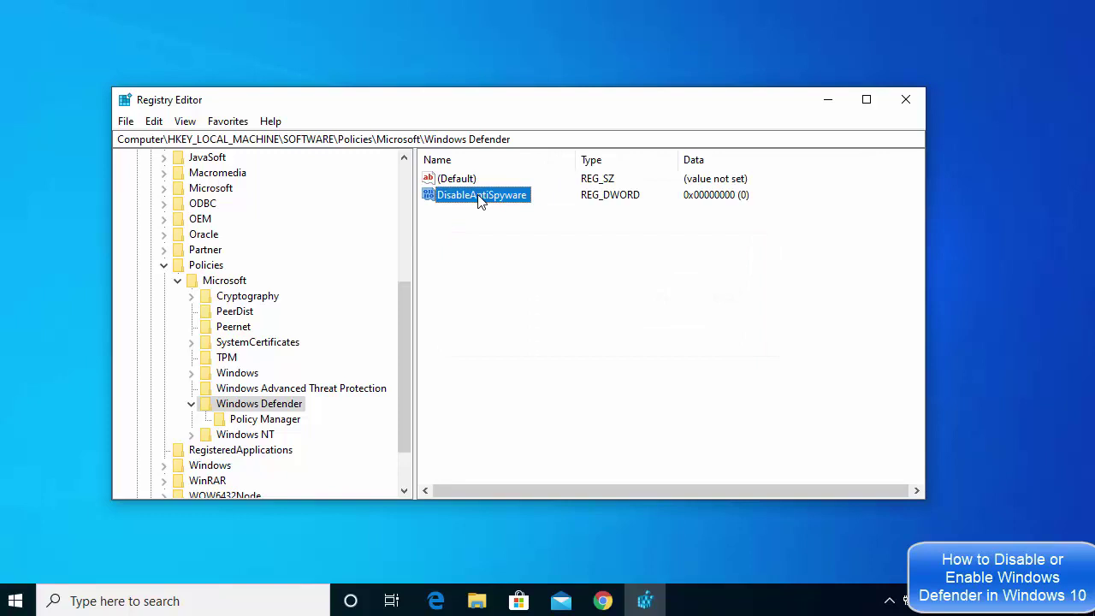
pyautogui.doubleClick(479, 196)
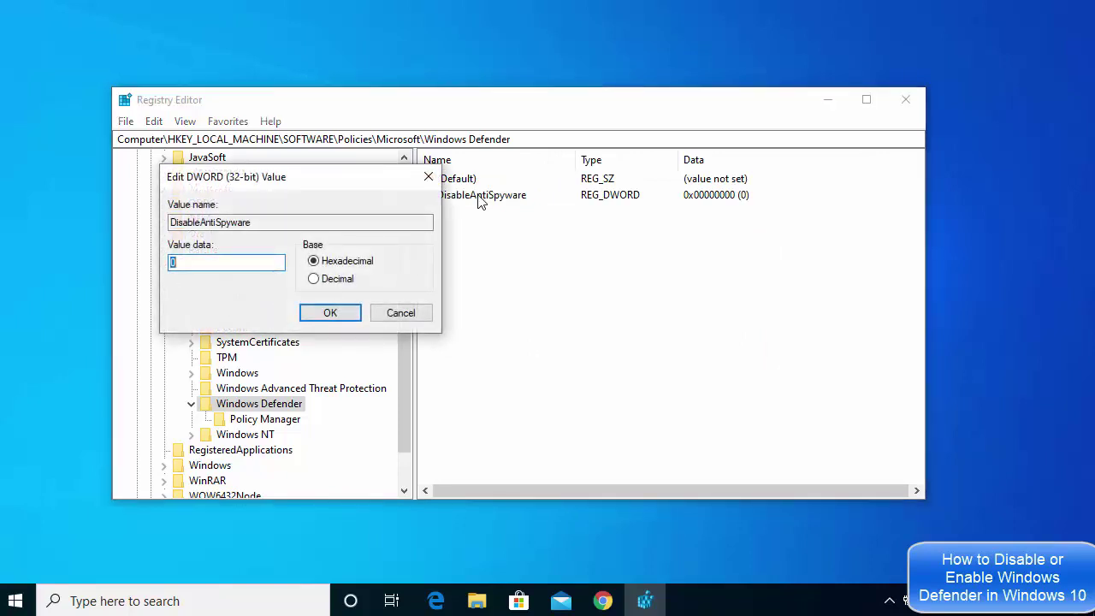
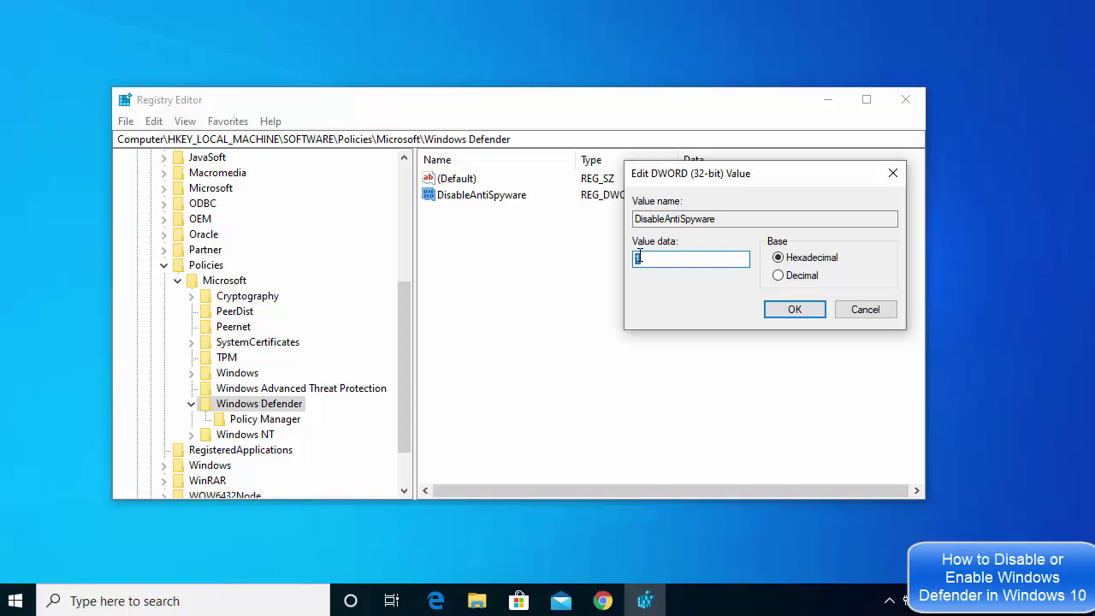
# - Save the DisableAntiSpyware DWORD as 1, then reopen it to confirm the stored value
pyautogui.click(782, 317)
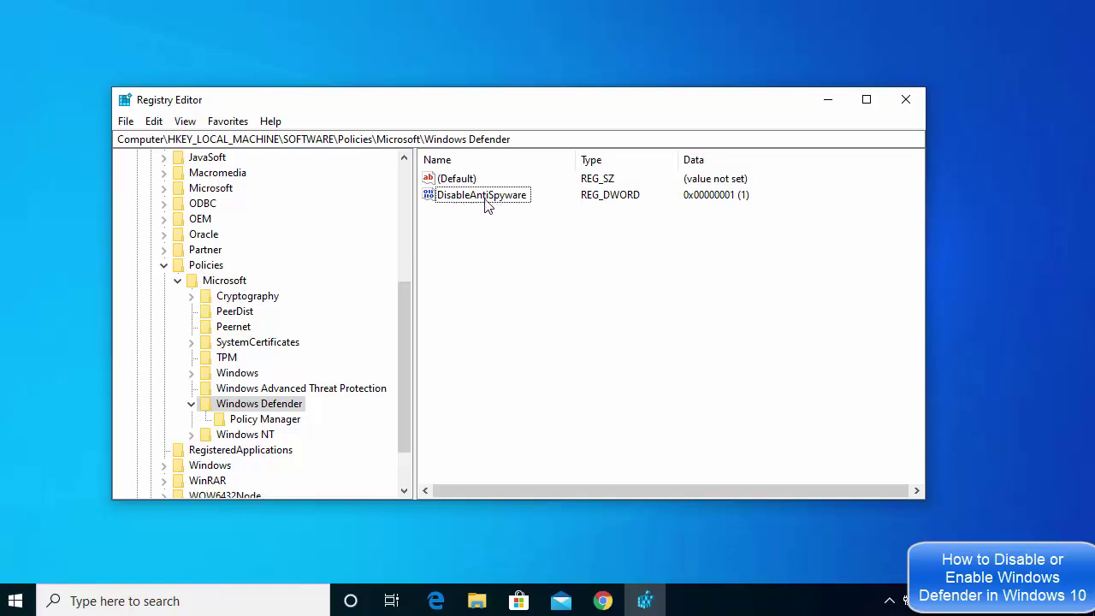
pyautogui.doubleClick(481, 195)
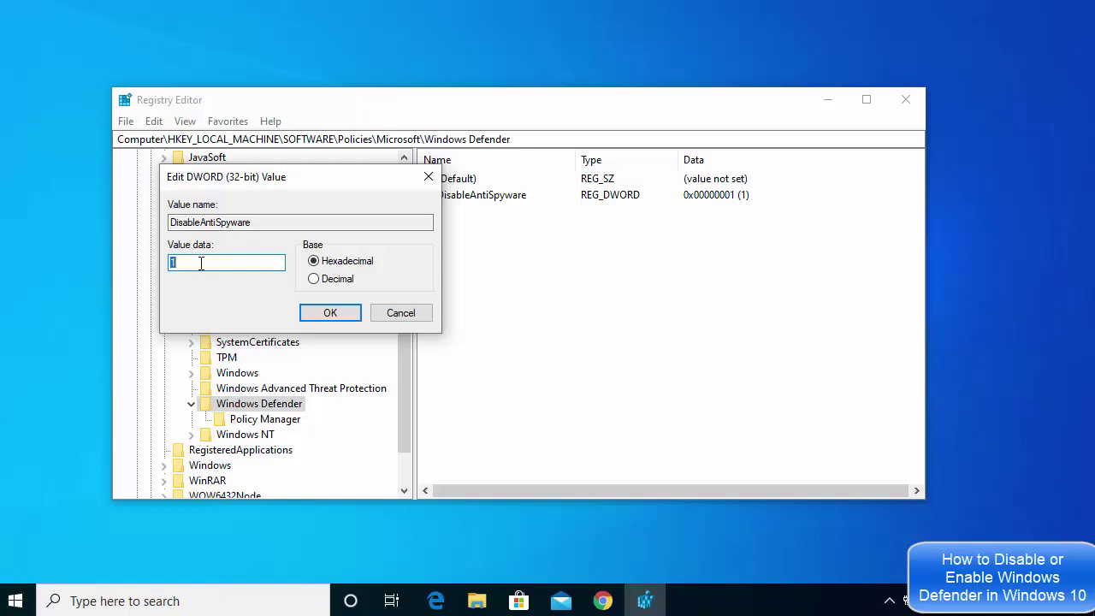
pyautogui.click(327, 312)
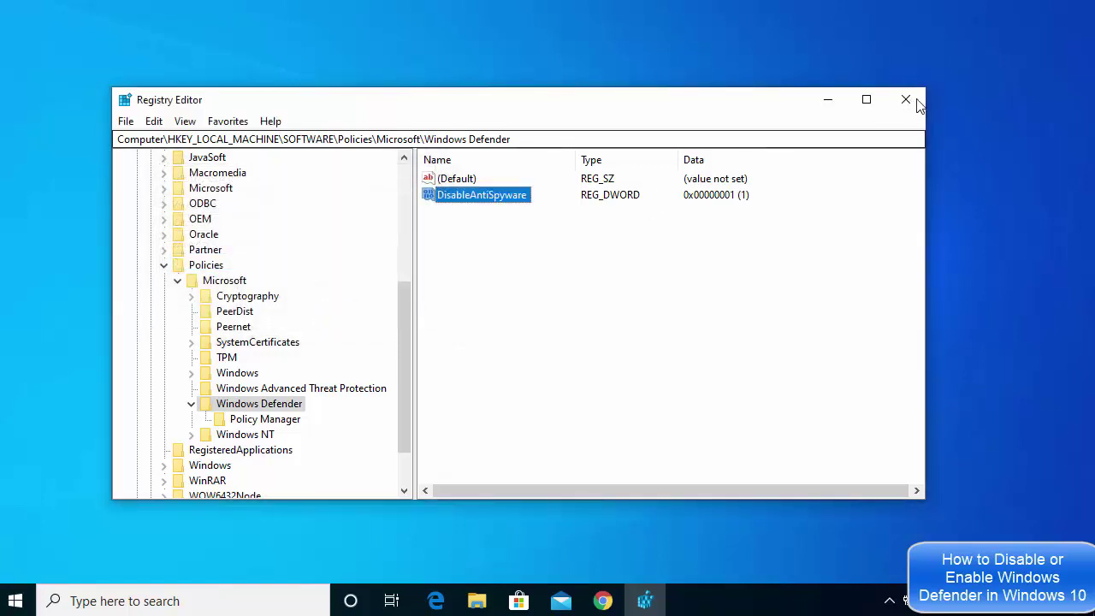
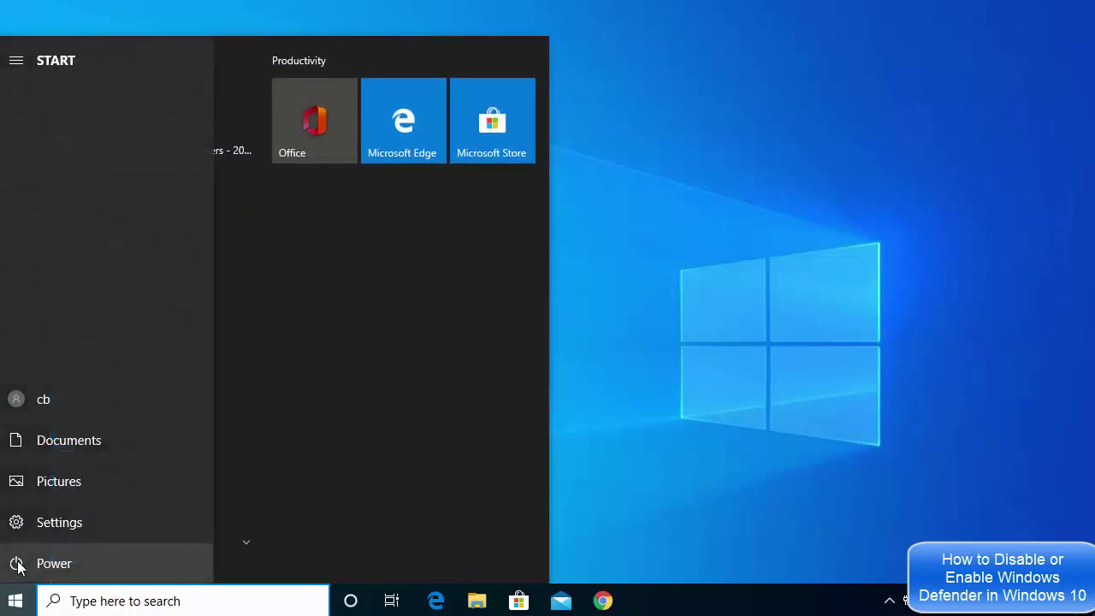
# - Go from Start through Settings, Update & Security and Windows Security to Virus & threat protection
pyautogui.click(19, 567)
pyautogui.click(41, 525)
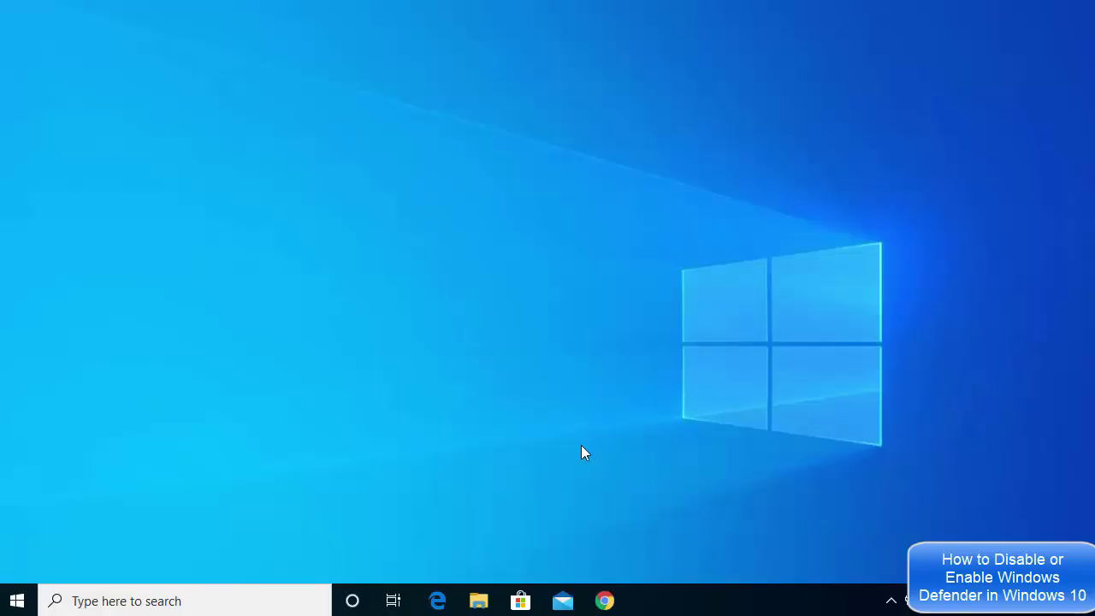
pyautogui.click(19, 602)
pyautogui.moveTo(19, 530)
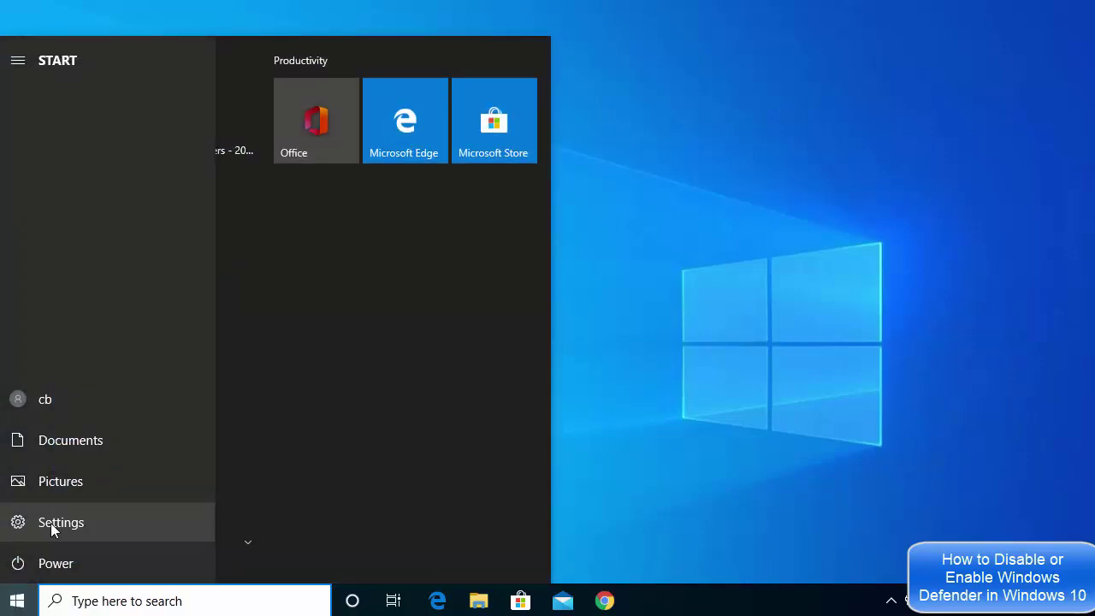
pyautogui.click(48, 525)
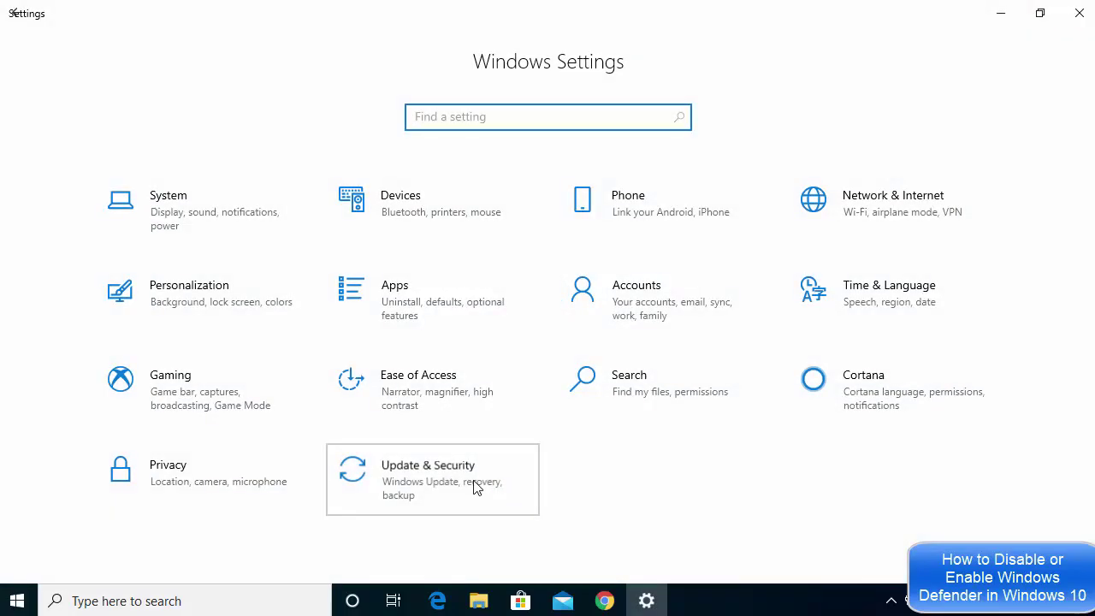
pyautogui.click(476, 486)
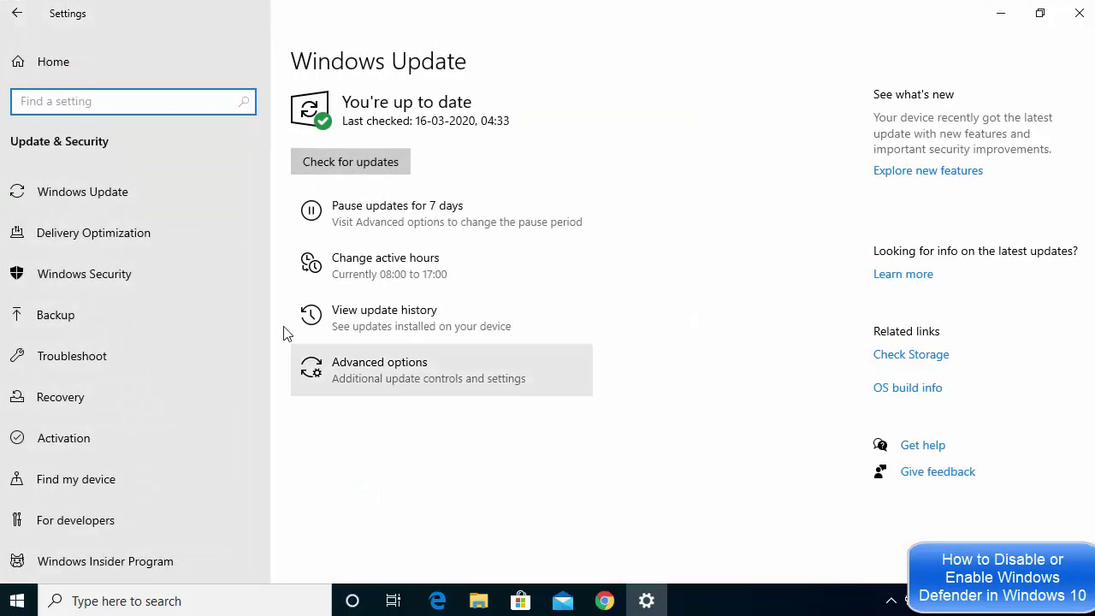
pyautogui.click(137, 278)
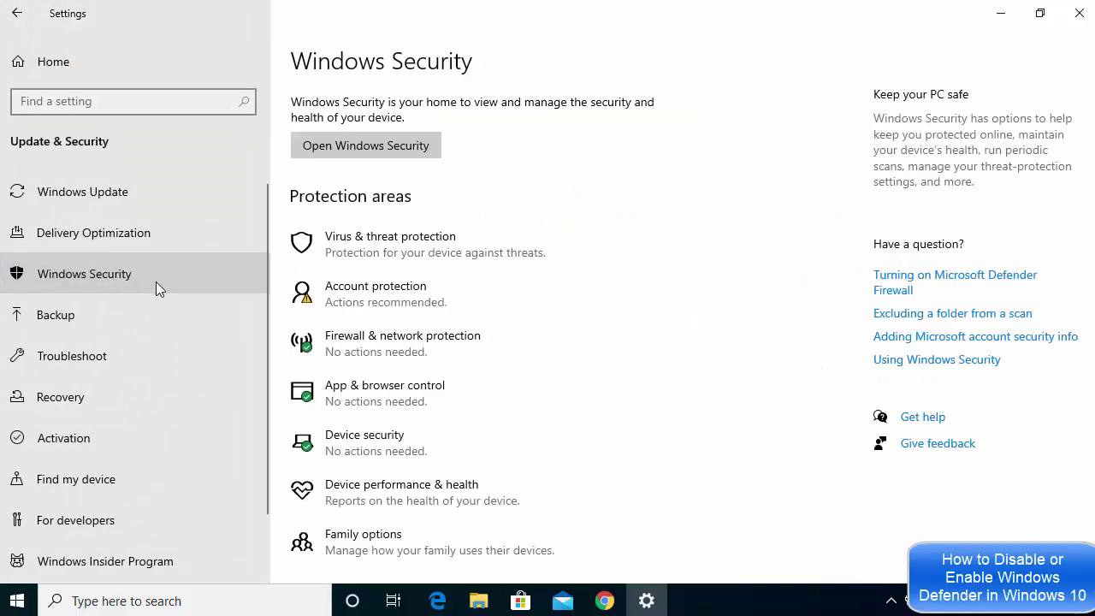
pyautogui.click(378, 251)
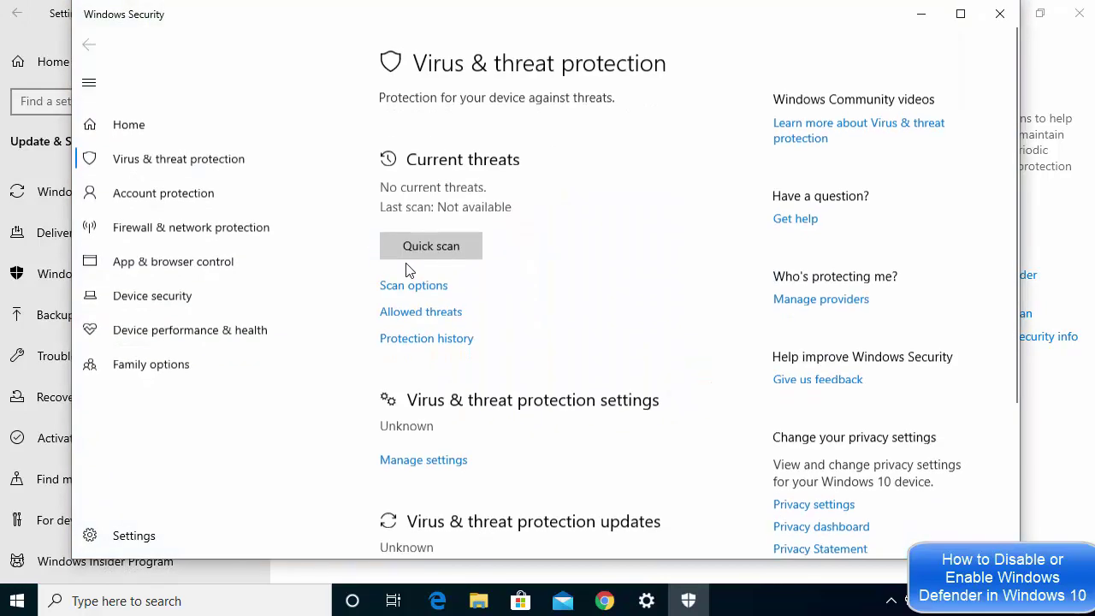
# - Open Manage settings under Virus & threat protection settings
pyautogui.scroll(-2, 577, 325)
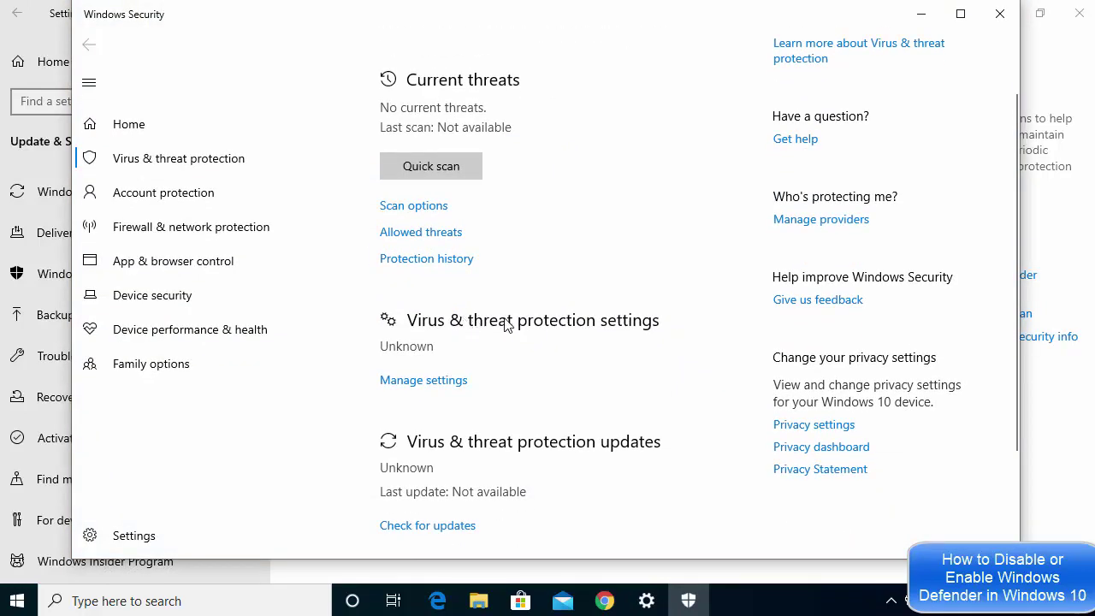
pyautogui.click(422, 381)
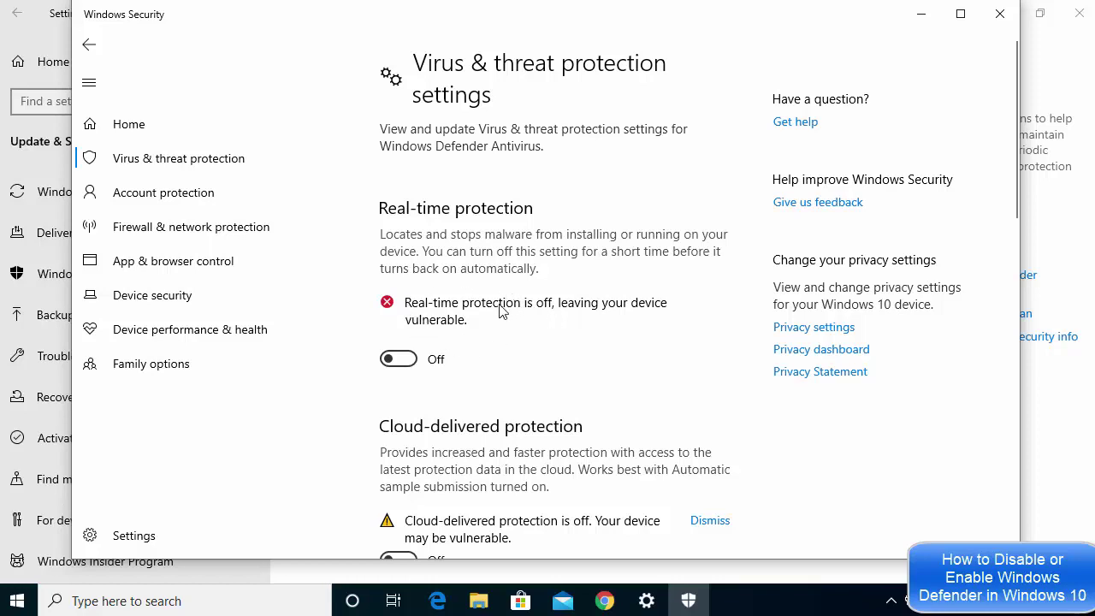
# - Switch Real-time protection Off and approve the User Account Control prompt
pyautogui.click(415, 361)
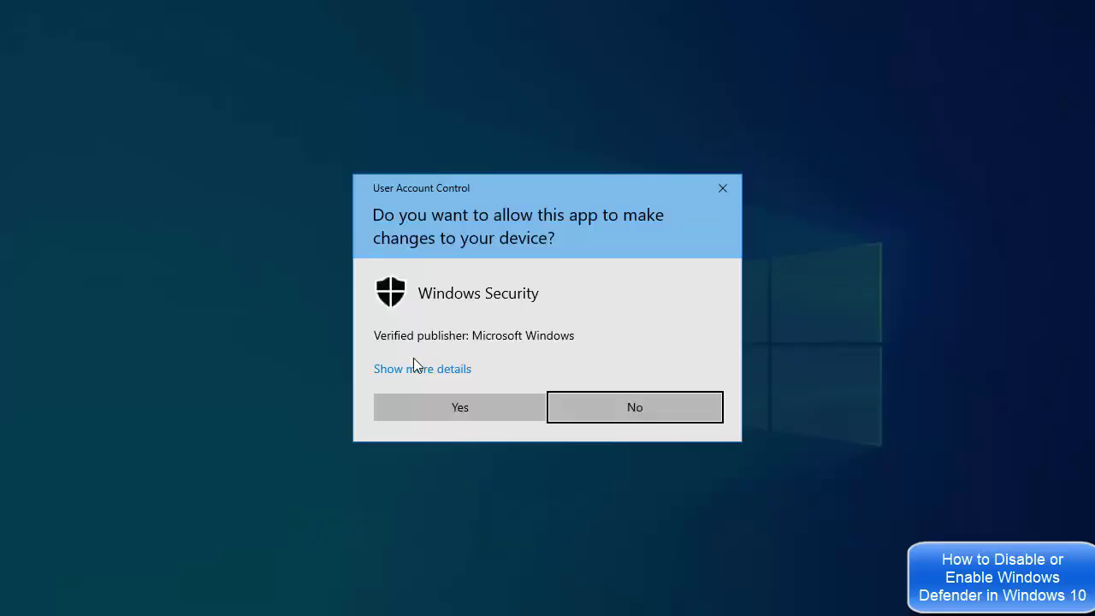
pyautogui.click(464, 408)
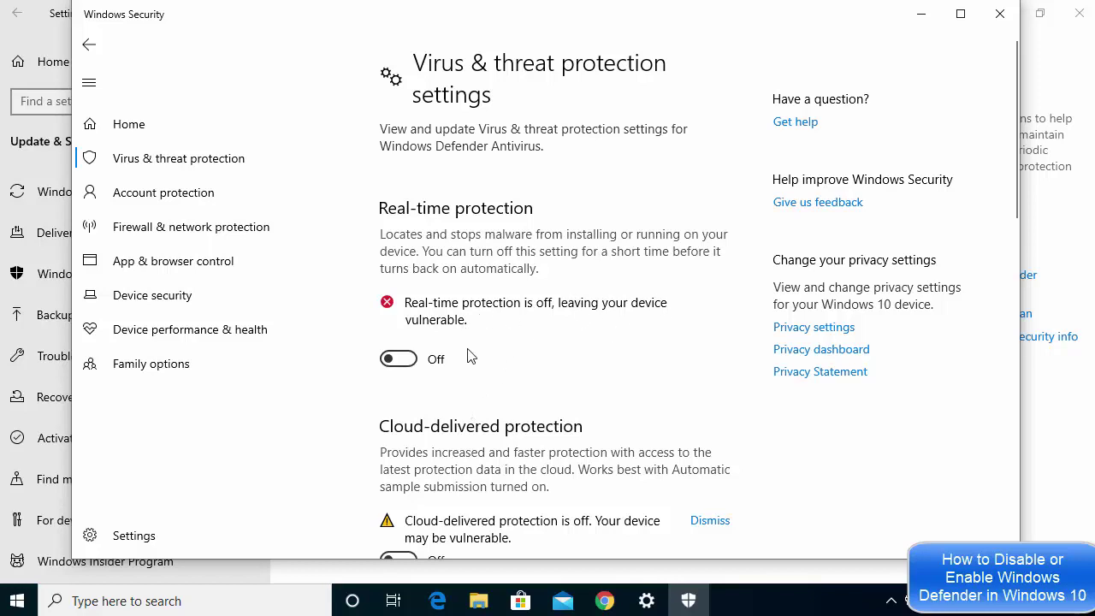
pyautogui.click(399, 359)
# - Close Windows Security and Settings, then search 'regedt' and launch Registry Editor
pyautogui.click(999, 14)
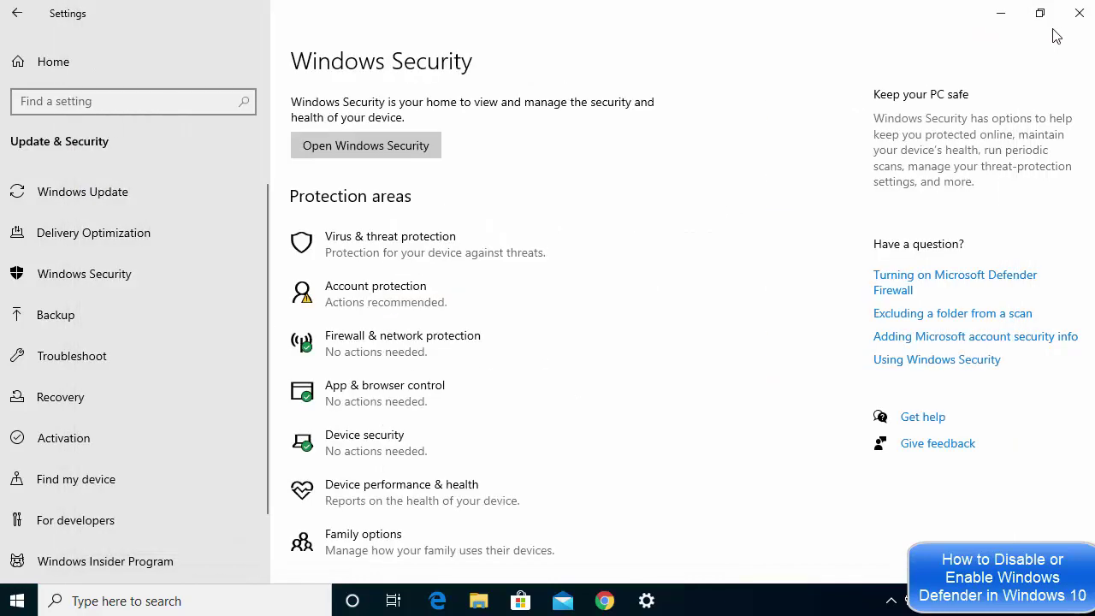
pyautogui.click(1078, 15)
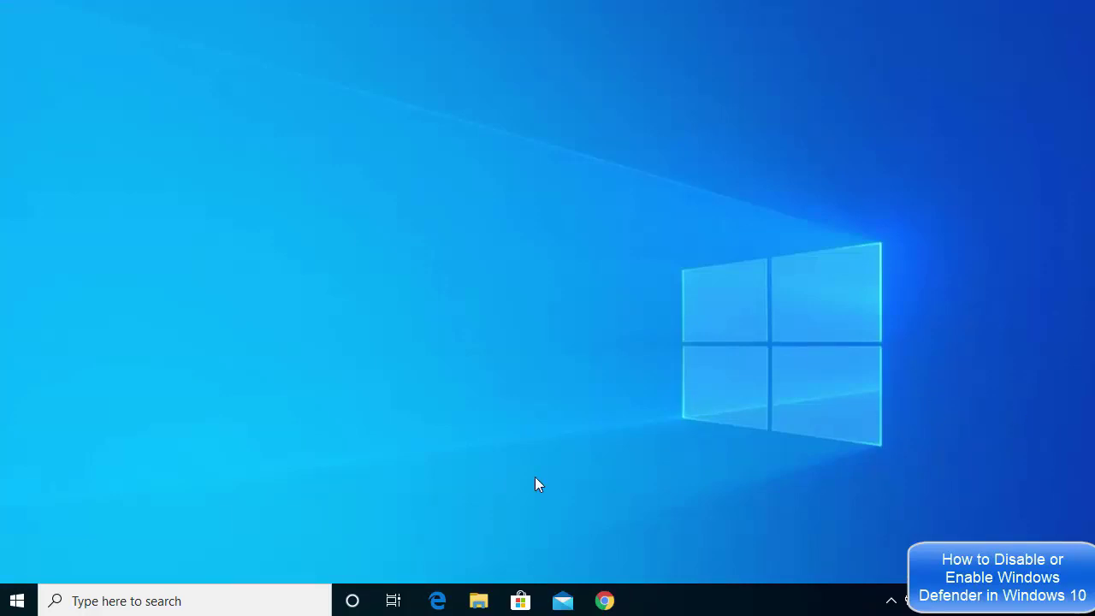
pyautogui.click(195, 600)
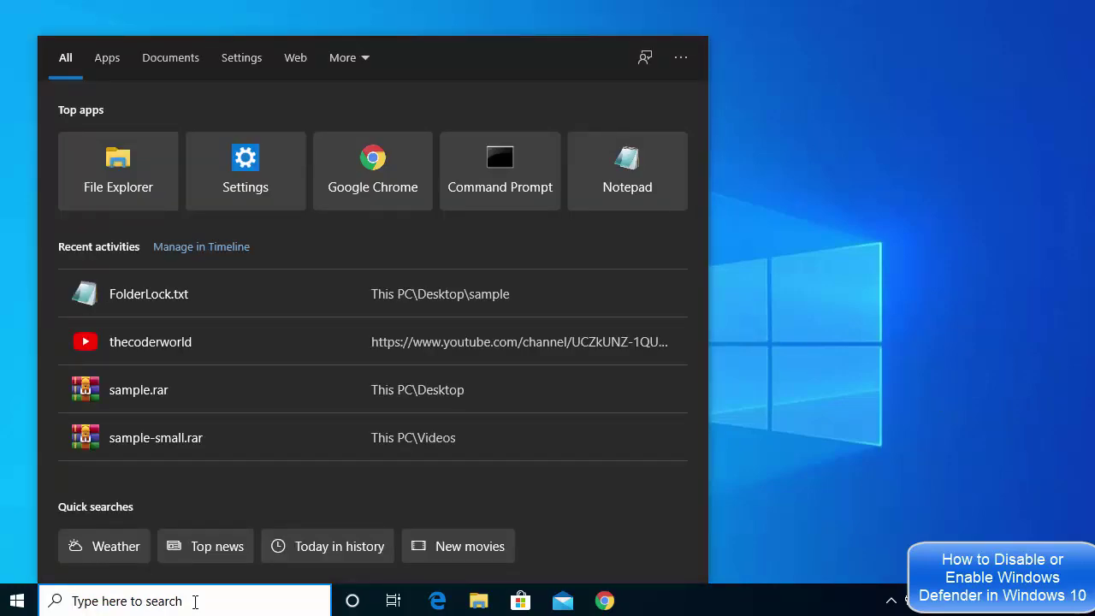
pyautogui.click(196, 602)
pyautogui.click(195, 602)
pyautogui.write('re')
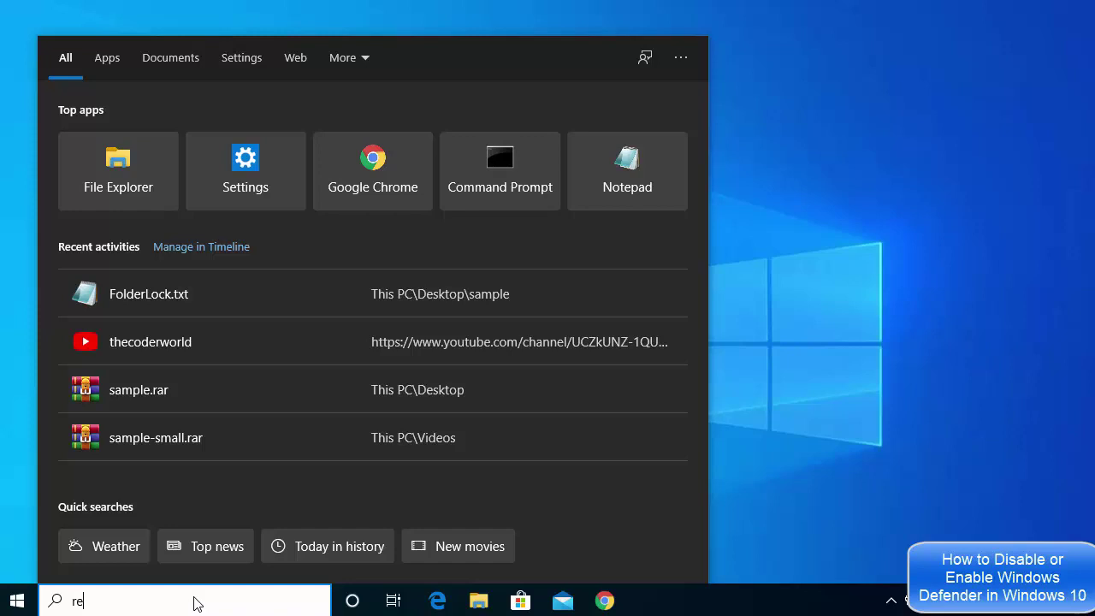
pyautogui.write('ge')
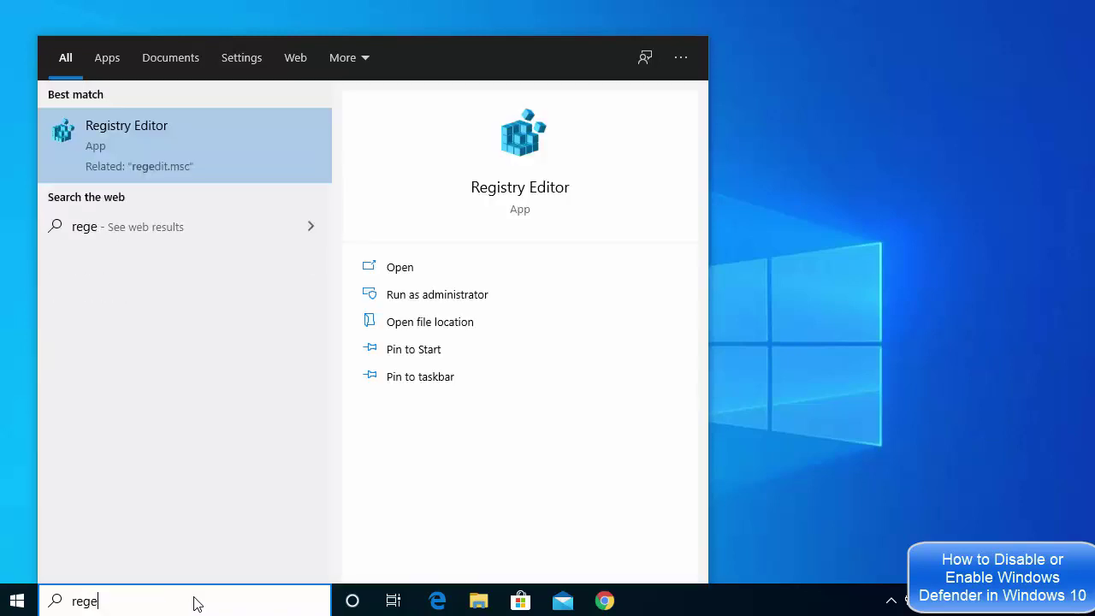
pyautogui.write('dt')
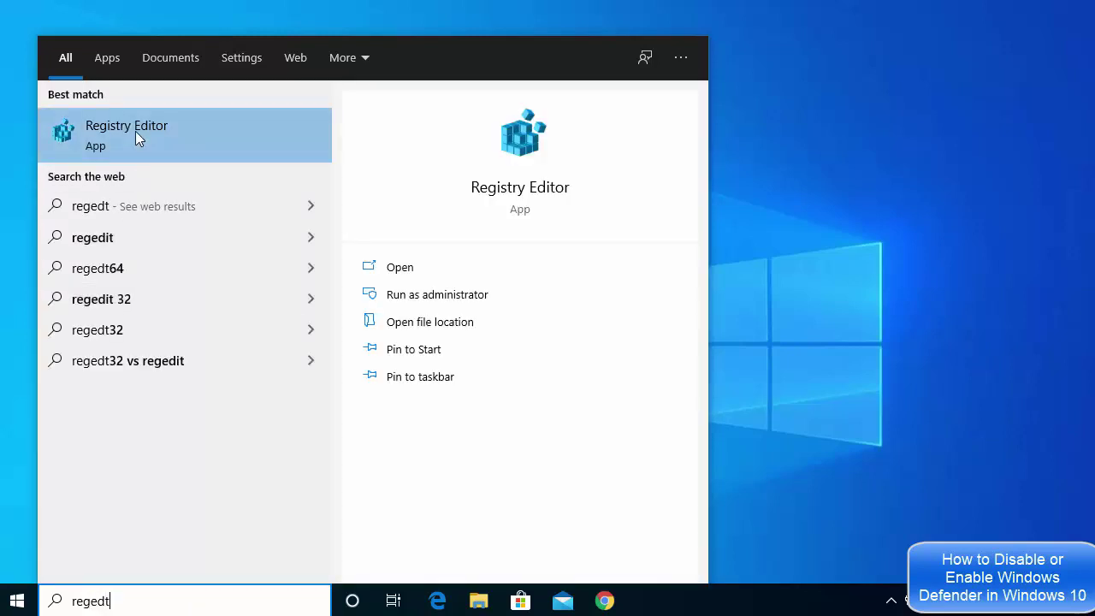
pyautogui.click(135, 132)
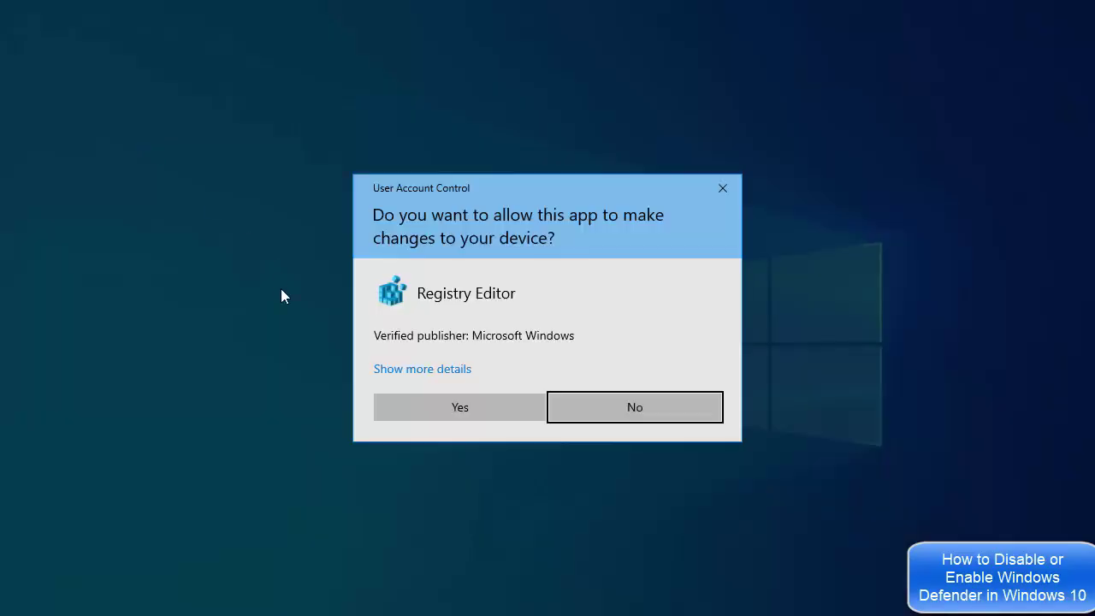
# - Allow Registry Editor to run and browse to HKLM\SOFTWARE\Policies\Microsoft\Windows Defender
pyautogui.click(429, 404)
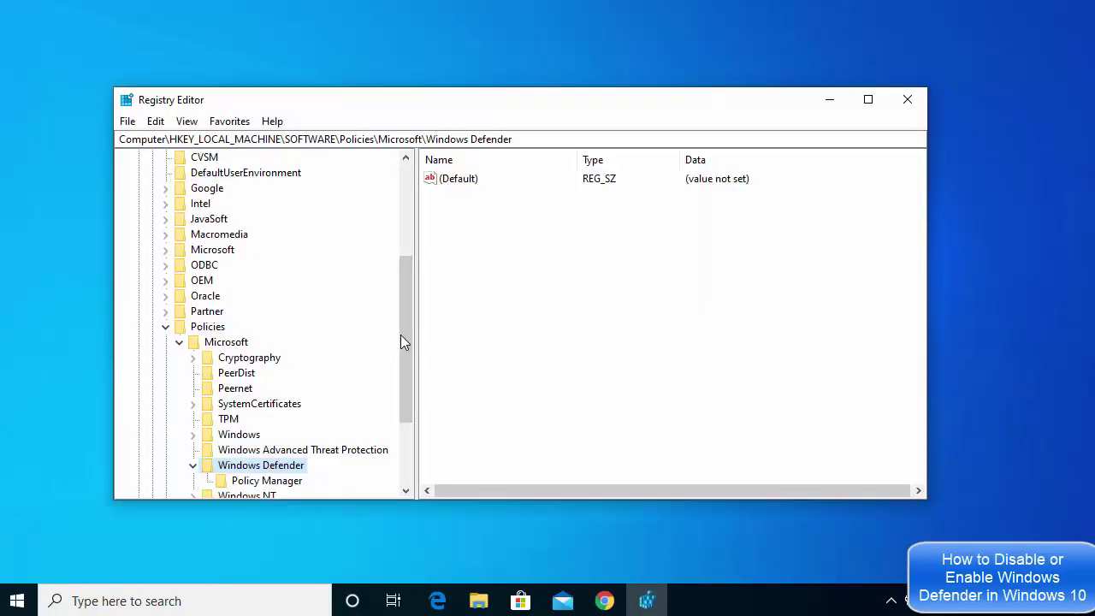
pyautogui.moveTo(402, 340); pyautogui.dragTo(342, 213)
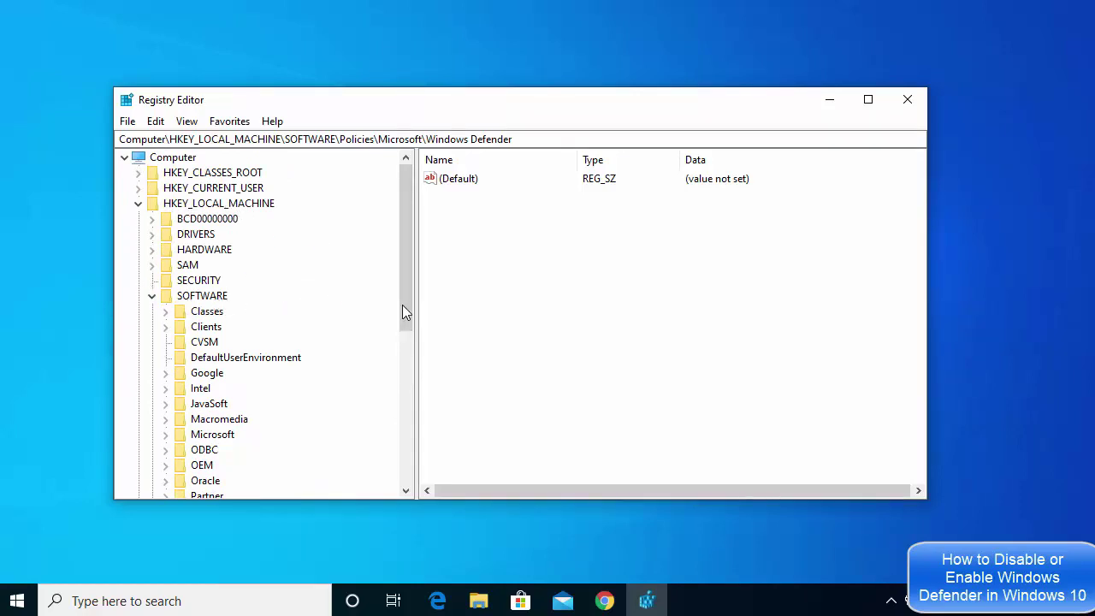
pyautogui.moveTo(402, 304); pyautogui.dragTo(402, 446)
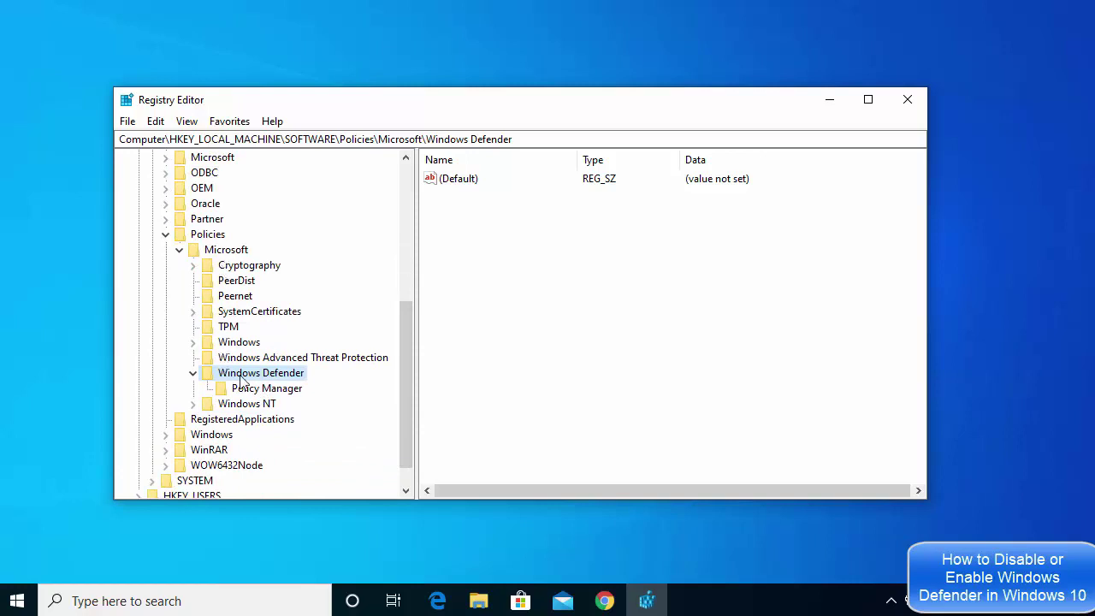
pyautogui.click(482, 271)
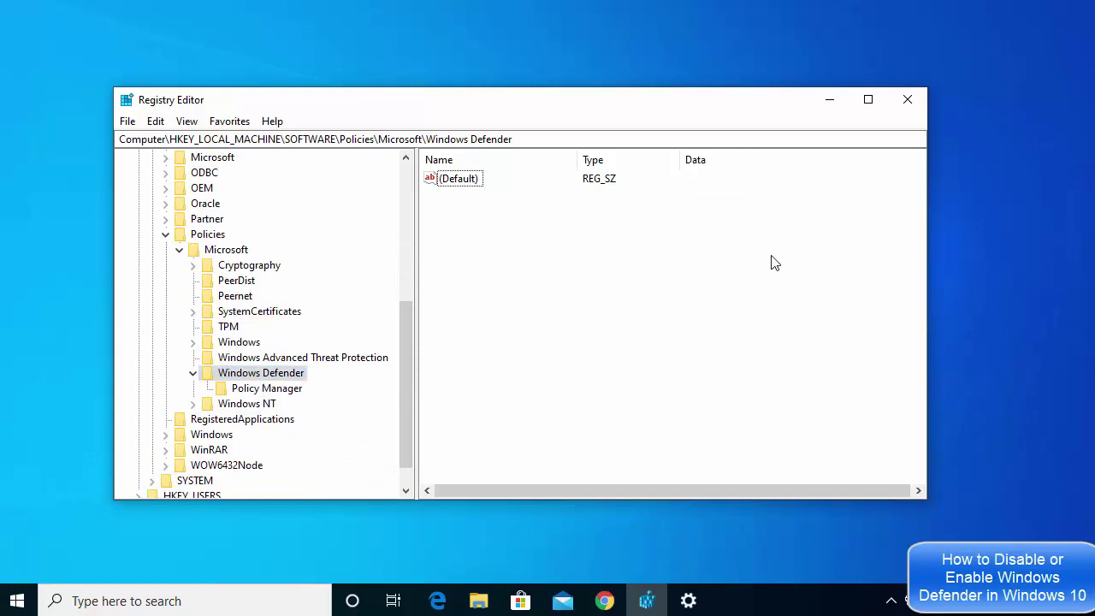
# - Create a new DWORD (32-bit) value named 'DisableAntiSpyware' in the Windows Defender key
pyautogui.rightClick(513, 246)
pyautogui.moveTo(562, 254)
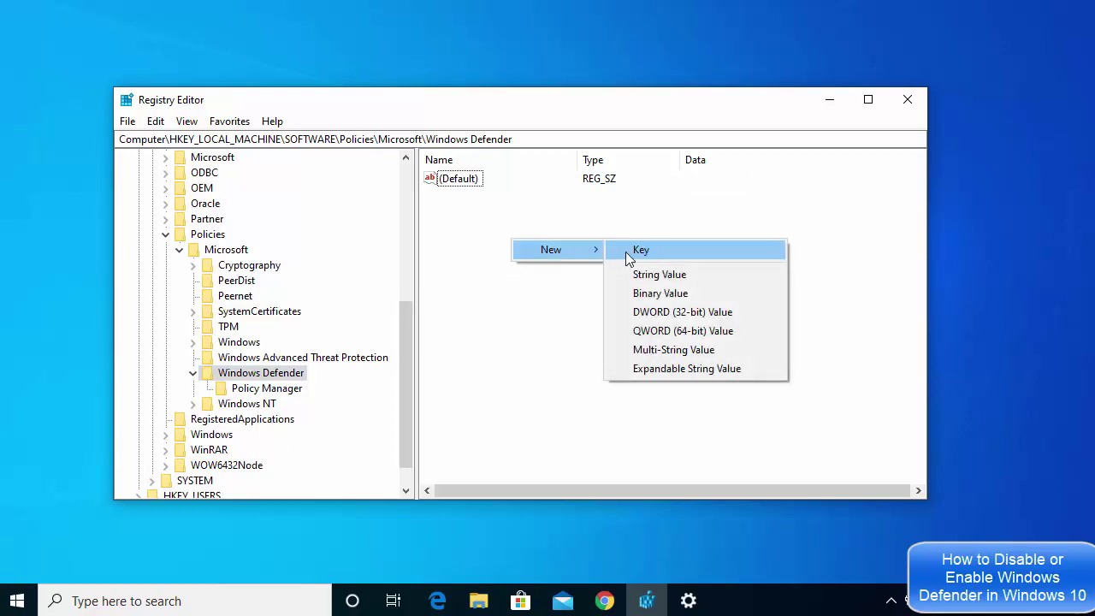
pyautogui.click(668, 317)
pyautogui.write('DisableAntiSpyware')
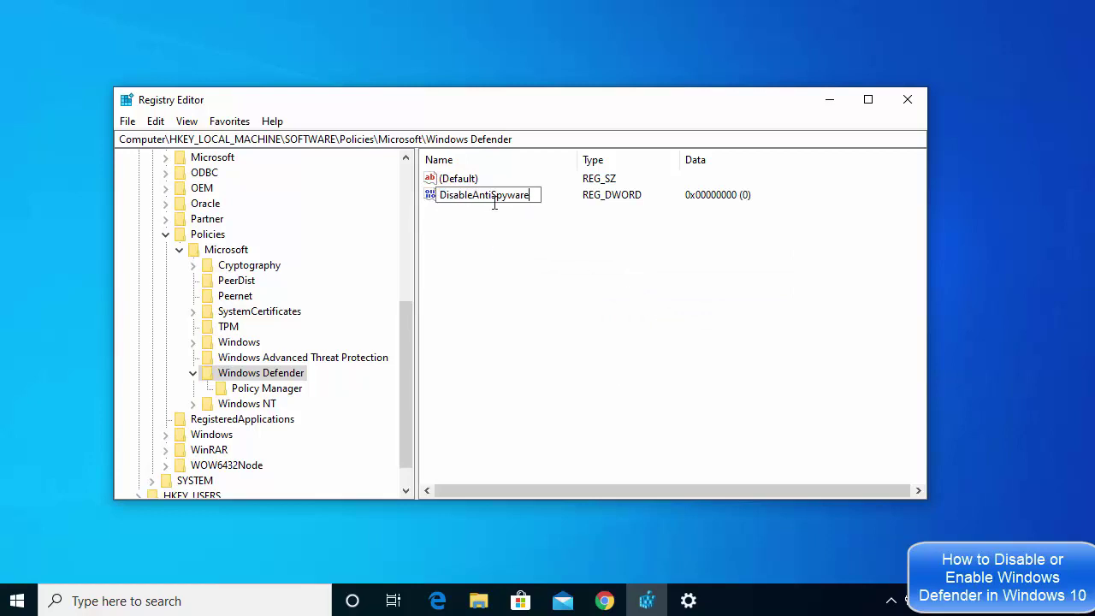
pyautogui.press('Return')
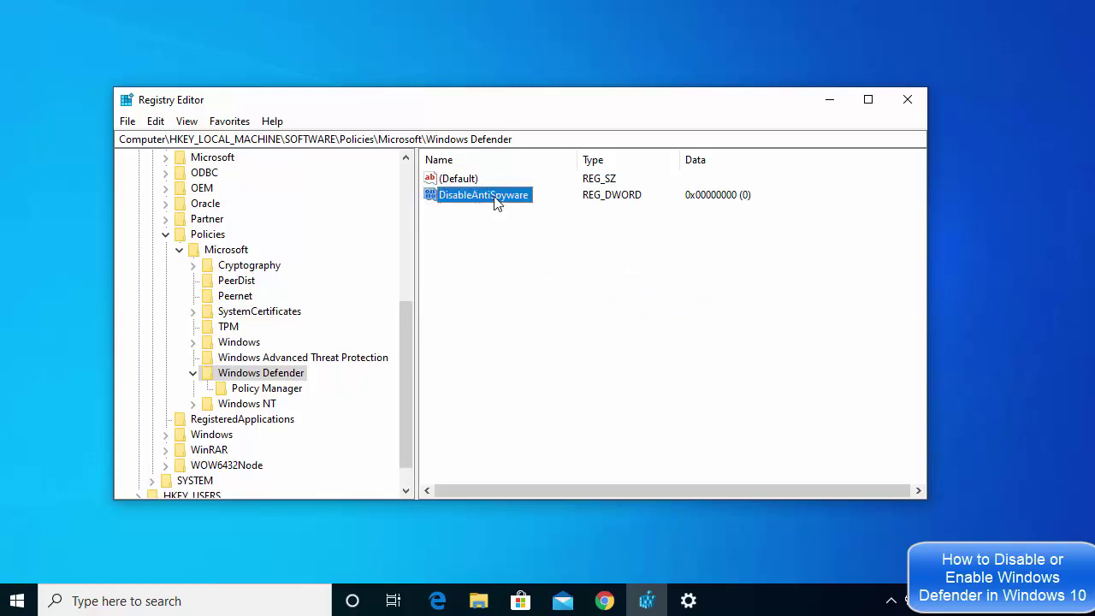
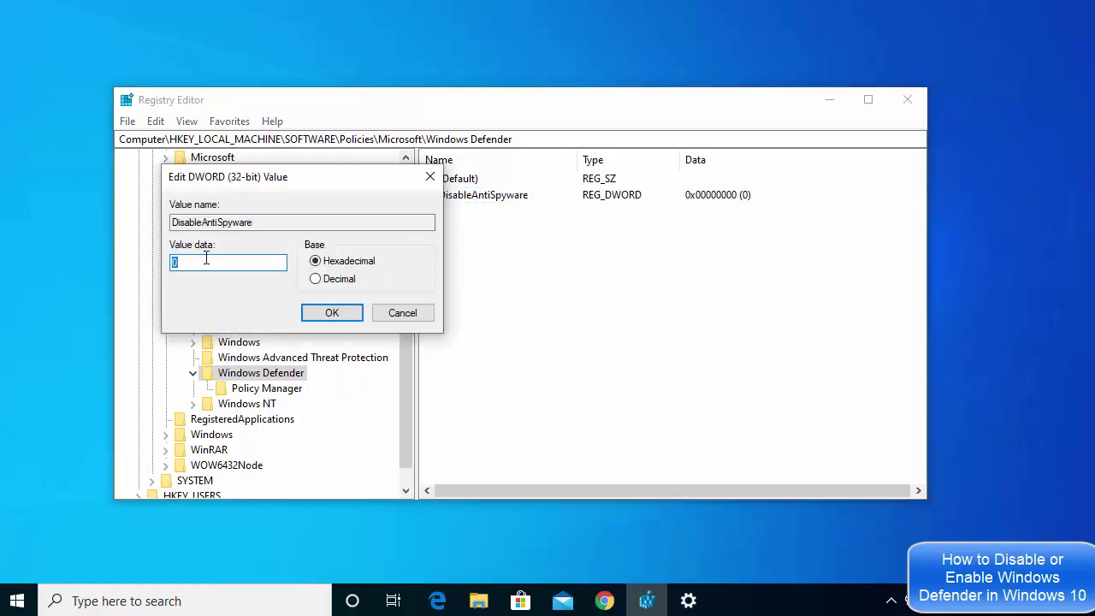
# - Keep DisableAntiSpyware at value data 0 and close Registry Editor
pyautogui.click(332, 313)
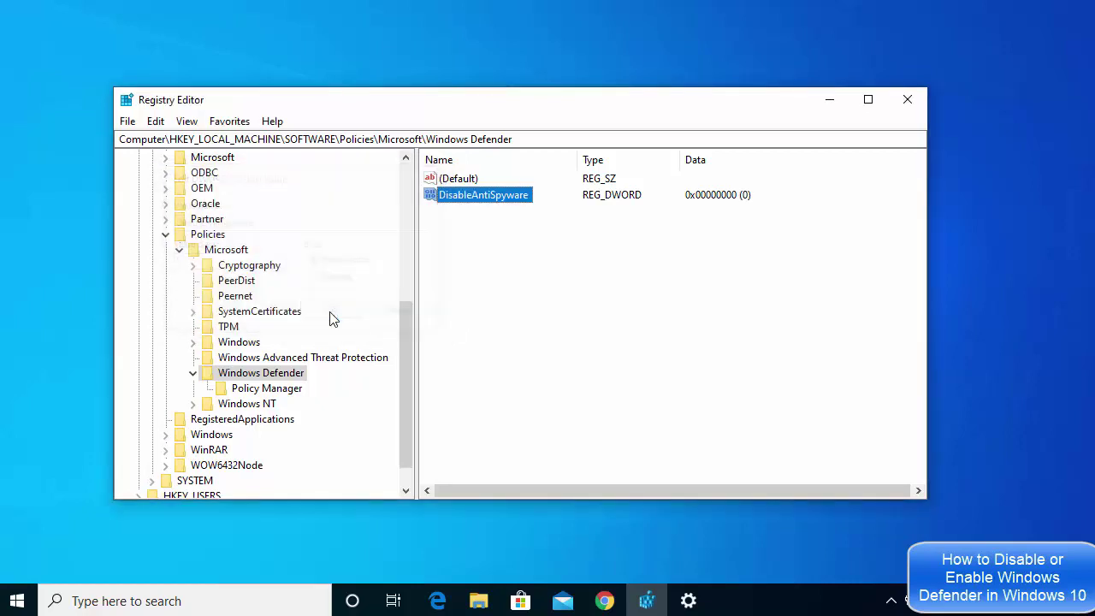
pyautogui.click(907, 101)
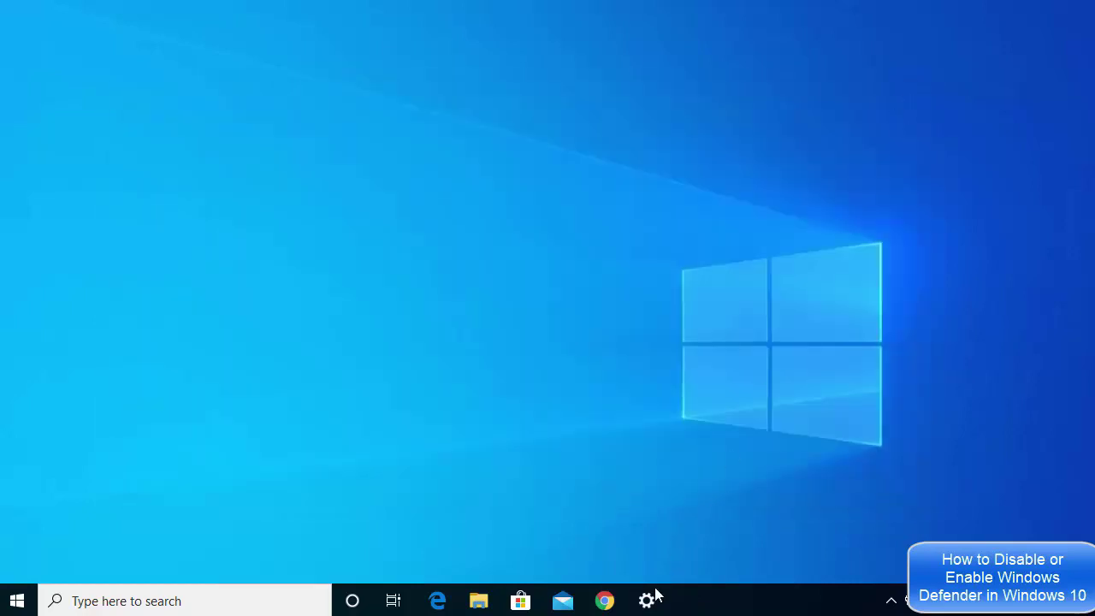
# - Check Virus & threat protection settings (real-time protection still Off), then close Windows Security and Settings
pyautogui.click(652, 597)
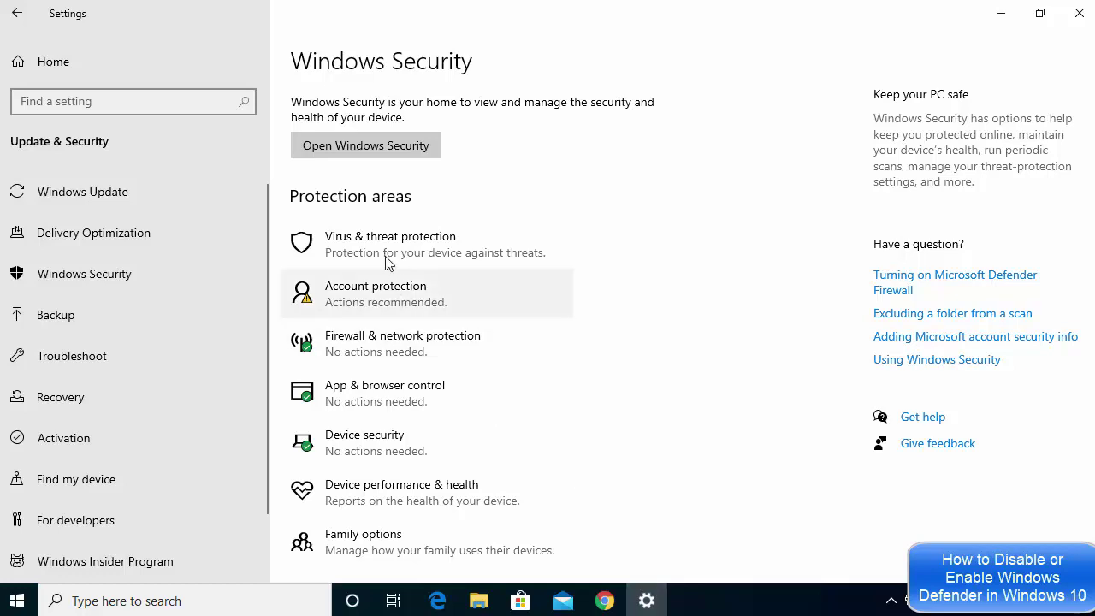
pyautogui.click(388, 258)
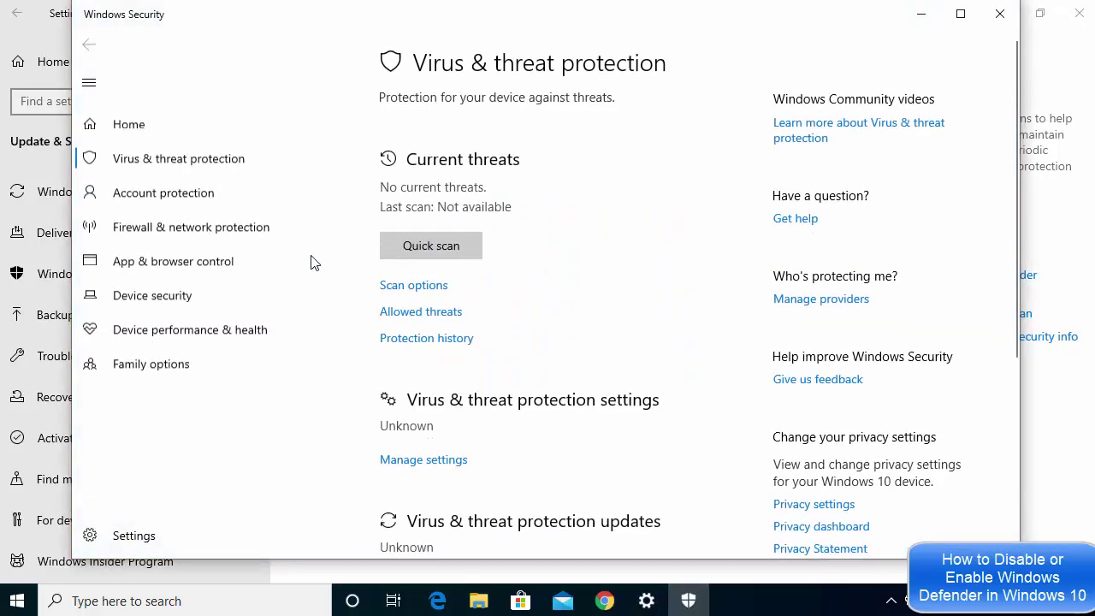
pyautogui.click(451, 462)
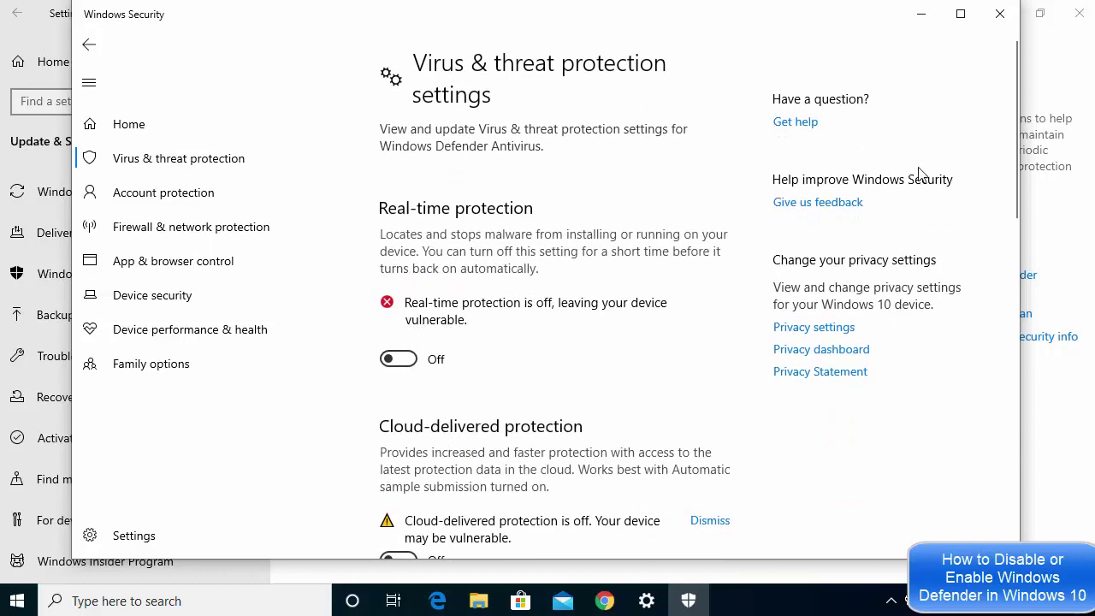
pyautogui.click(998, 14)
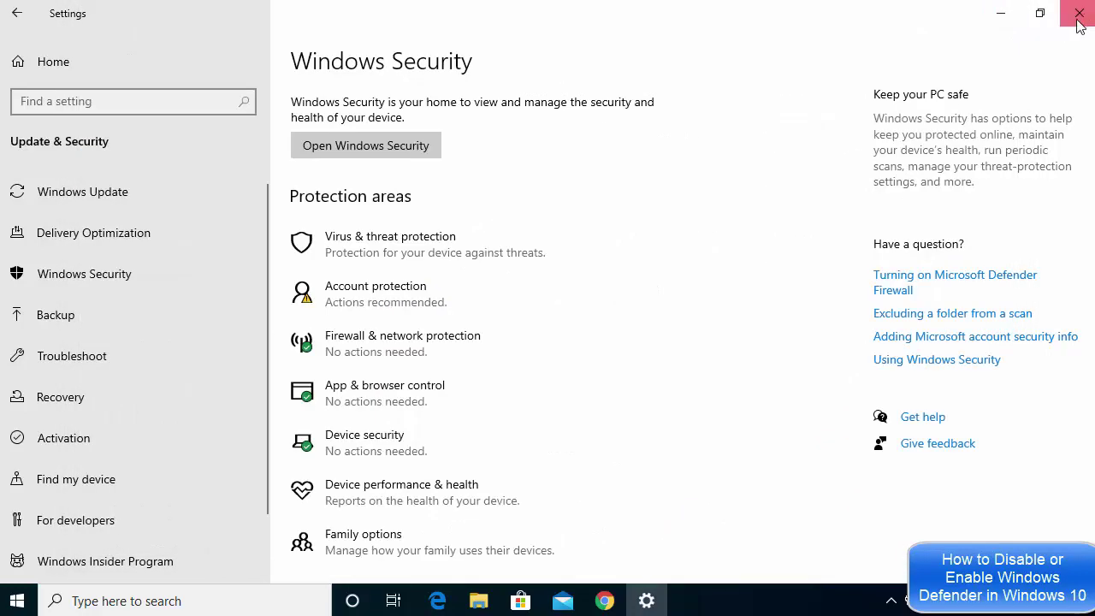
pyautogui.click(1080, 15)
# - Reopen Virus & threat protection settings via Update & Security, now showing real-time and cloud protection On
pyautogui.click(26, 599)
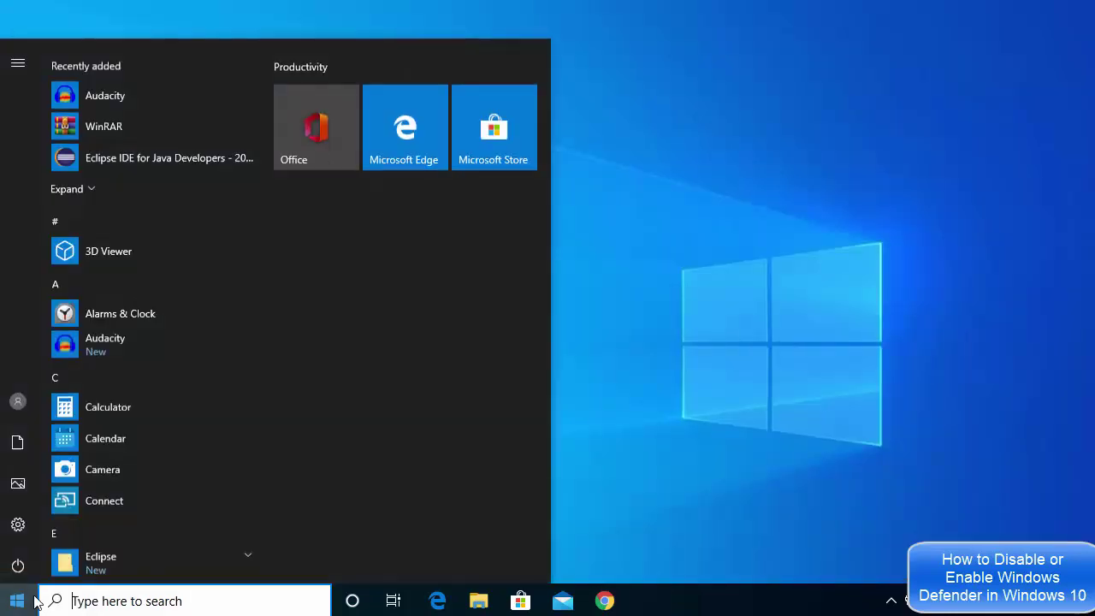
pyautogui.click(29, 538)
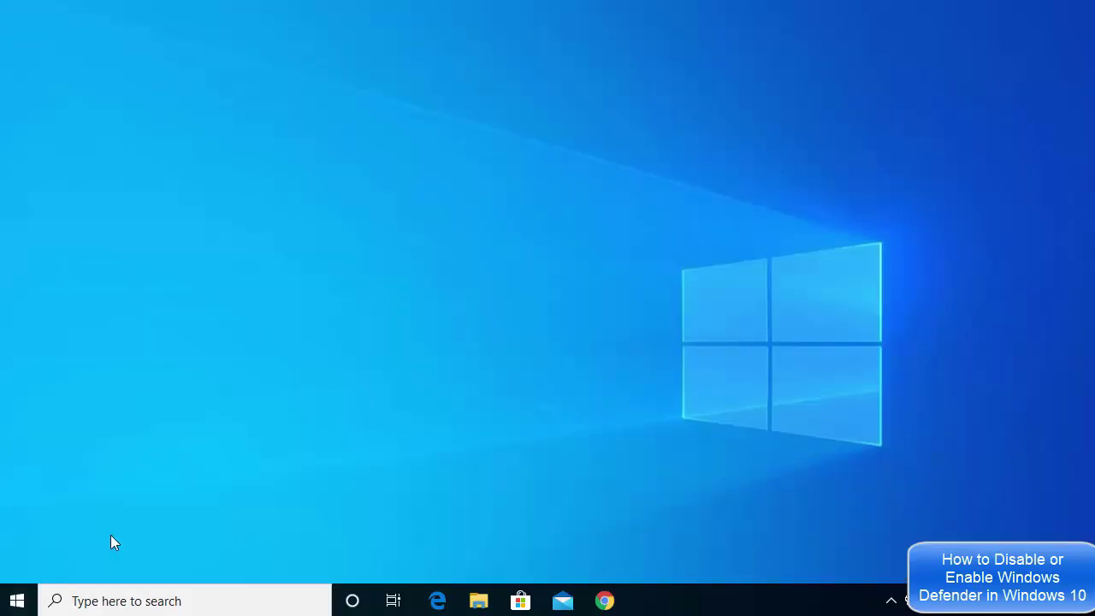
pyautogui.click(13, 599)
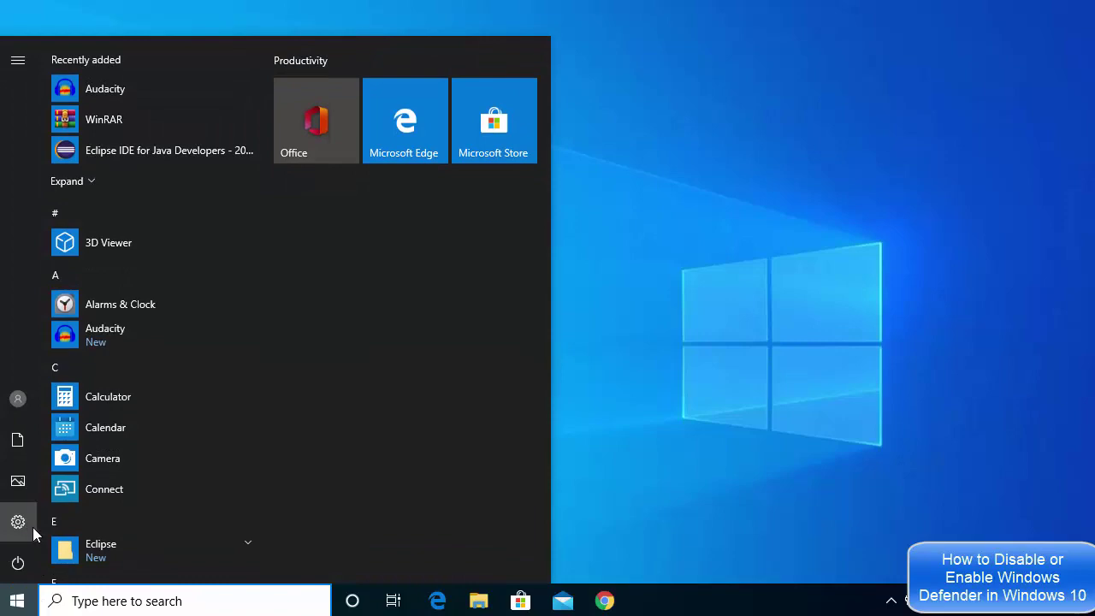
pyautogui.click(31, 527)
pyautogui.click(467, 470)
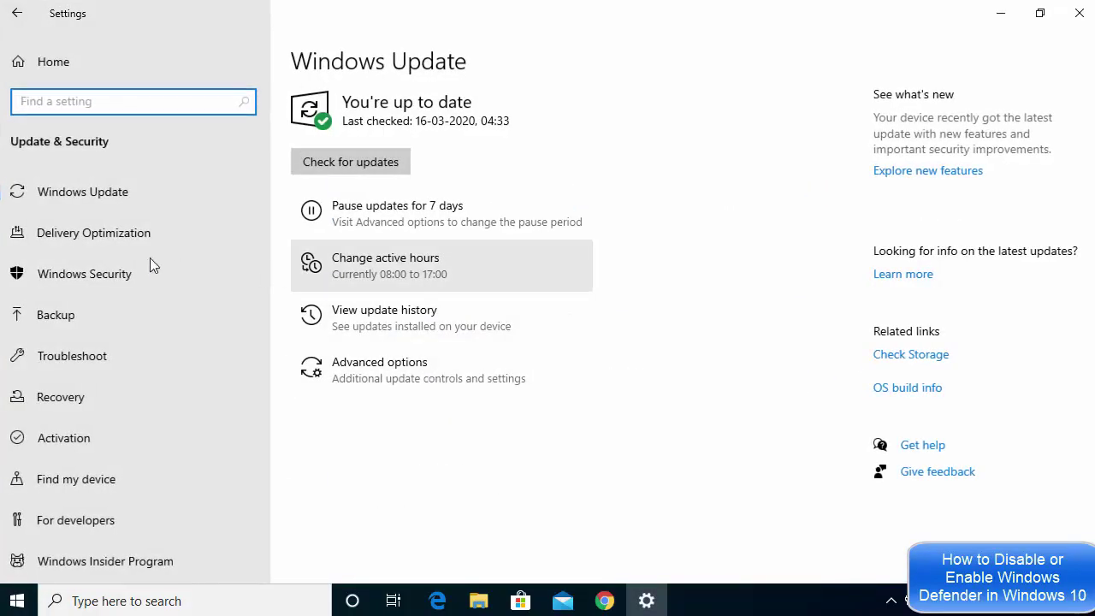
pyautogui.click(125, 279)
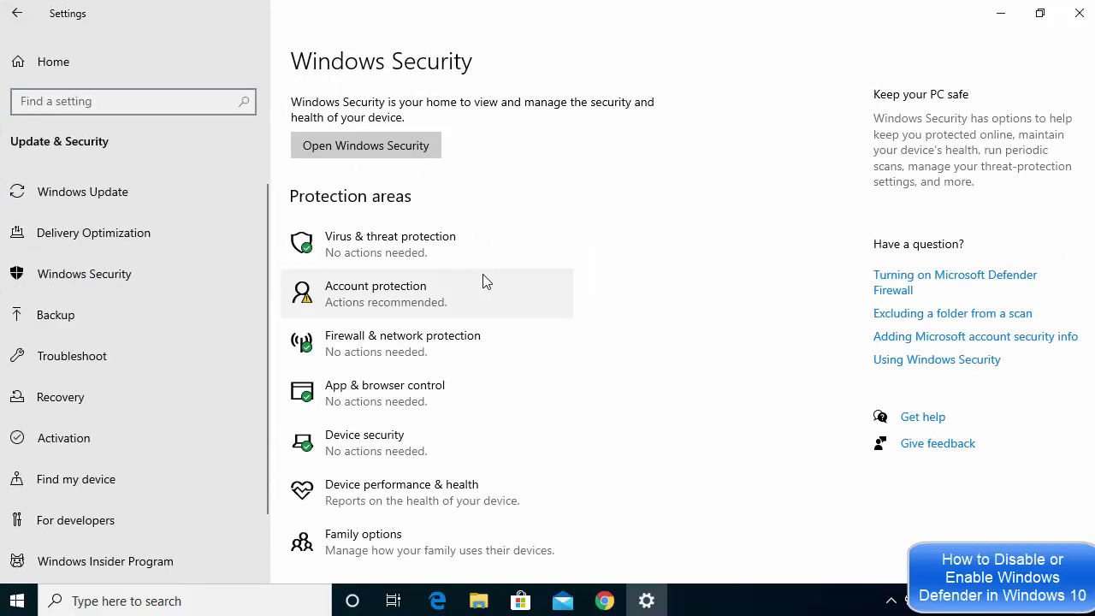
pyautogui.click(387, 246)
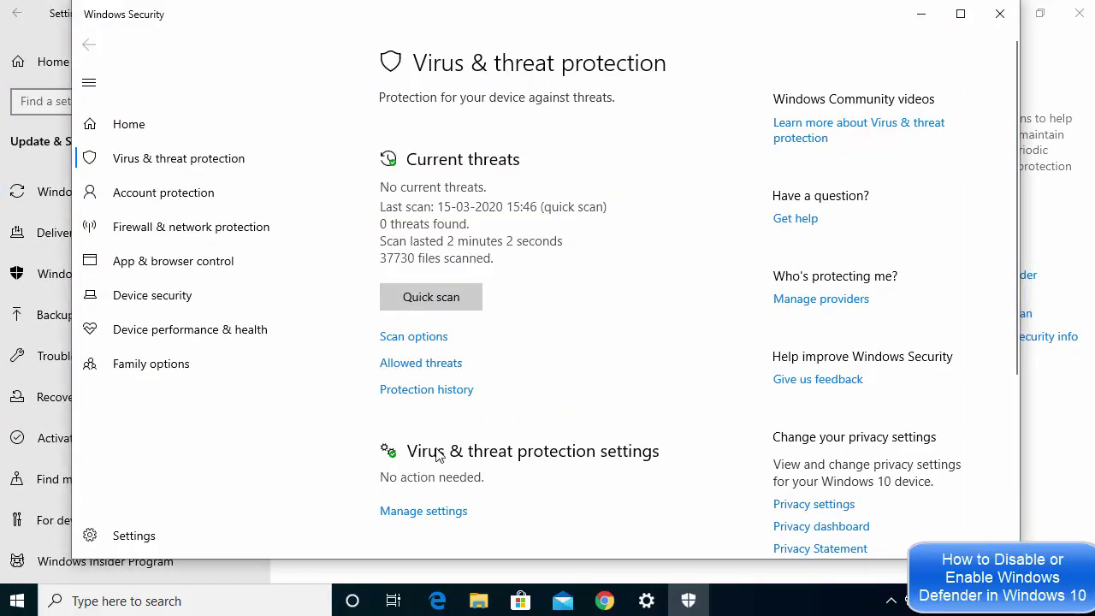
pyautogui.click(434, 511)
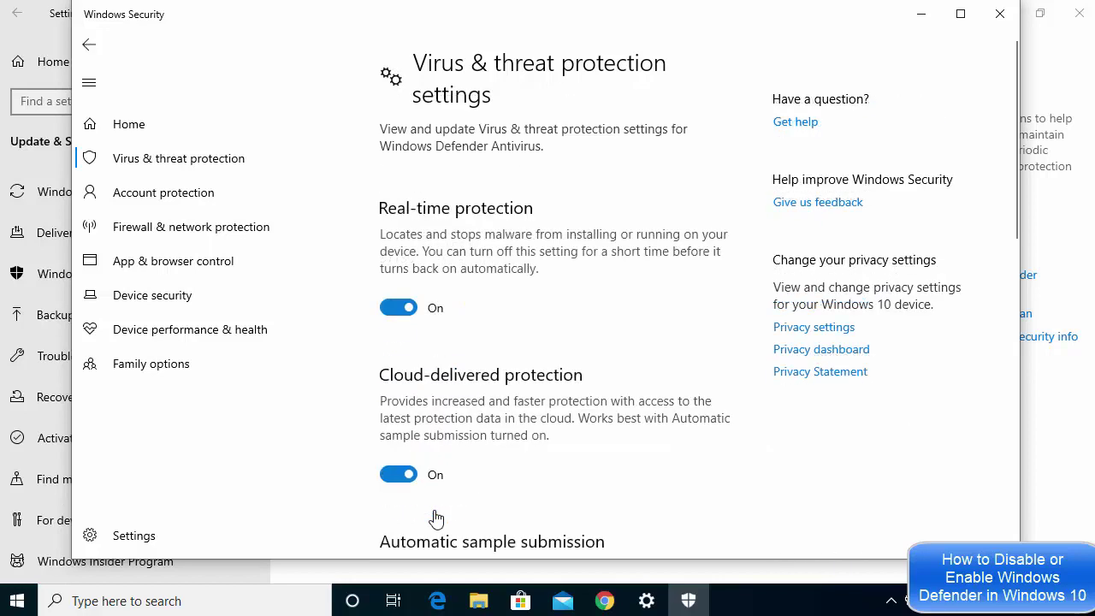